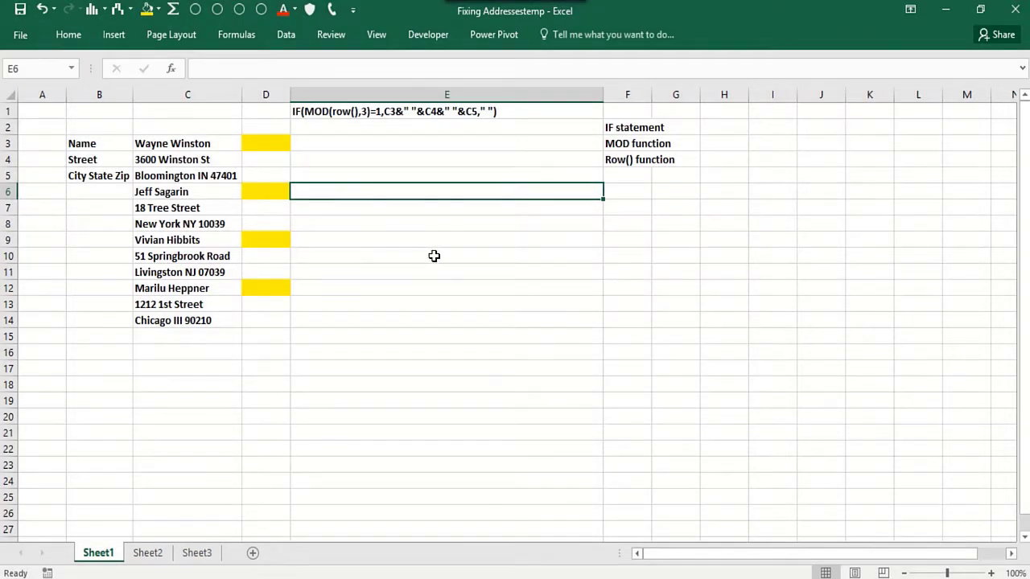
Point out row 9, then each person's name, street and city/state/zip lines in column C.
click(433, 255)
click(436, 240)
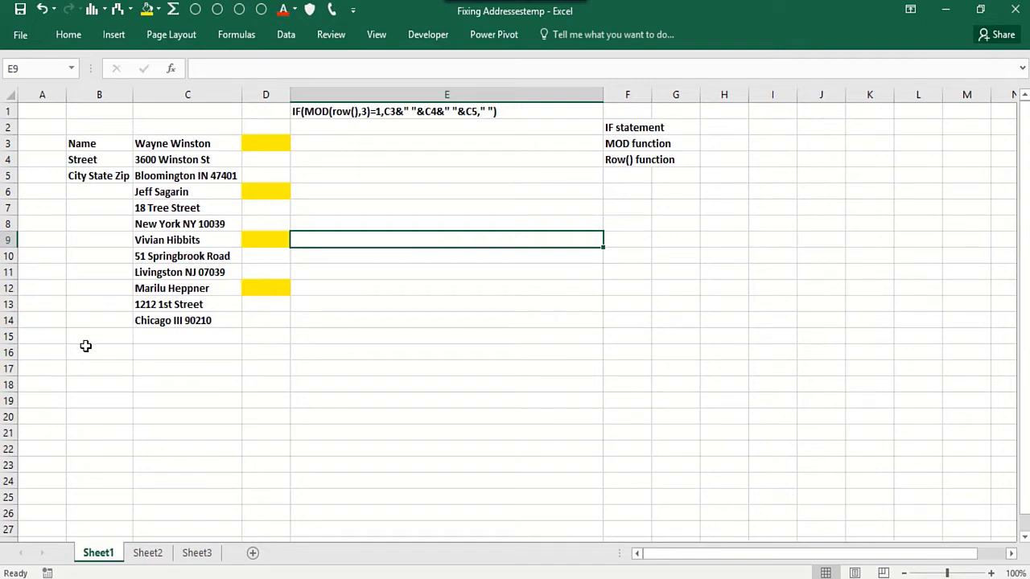
click(184, 144)
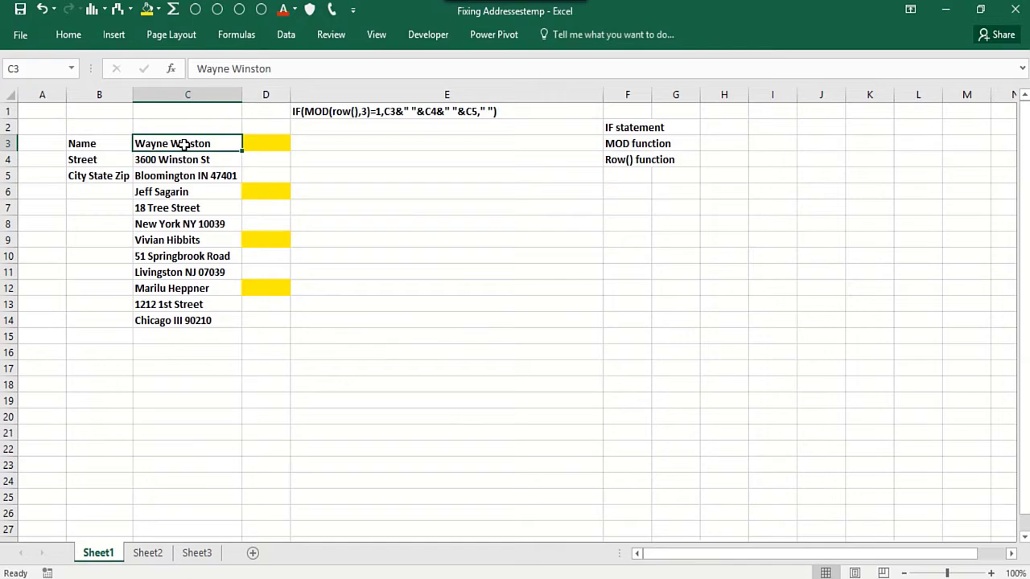
click(186, 160)
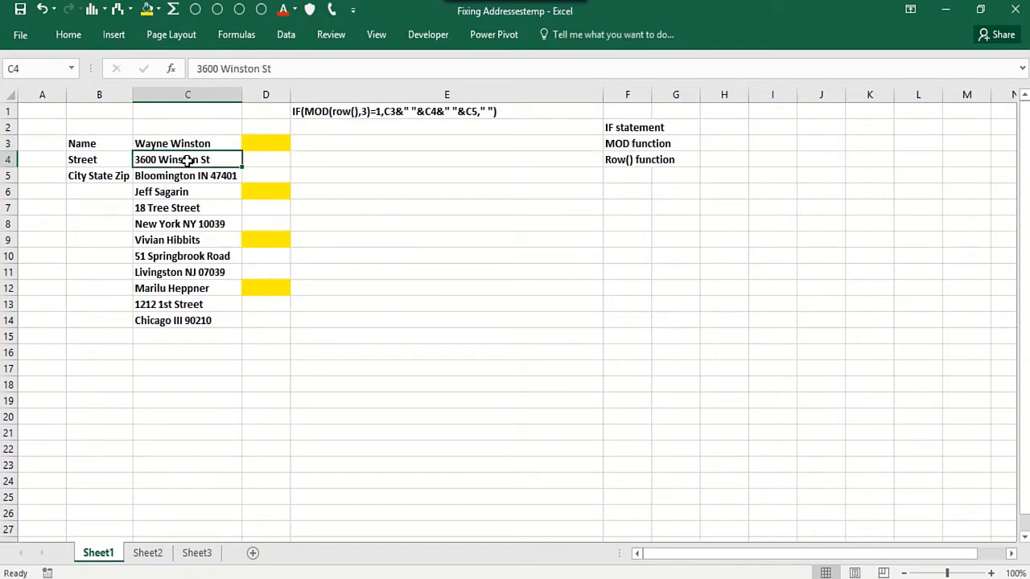
click(185, 174)
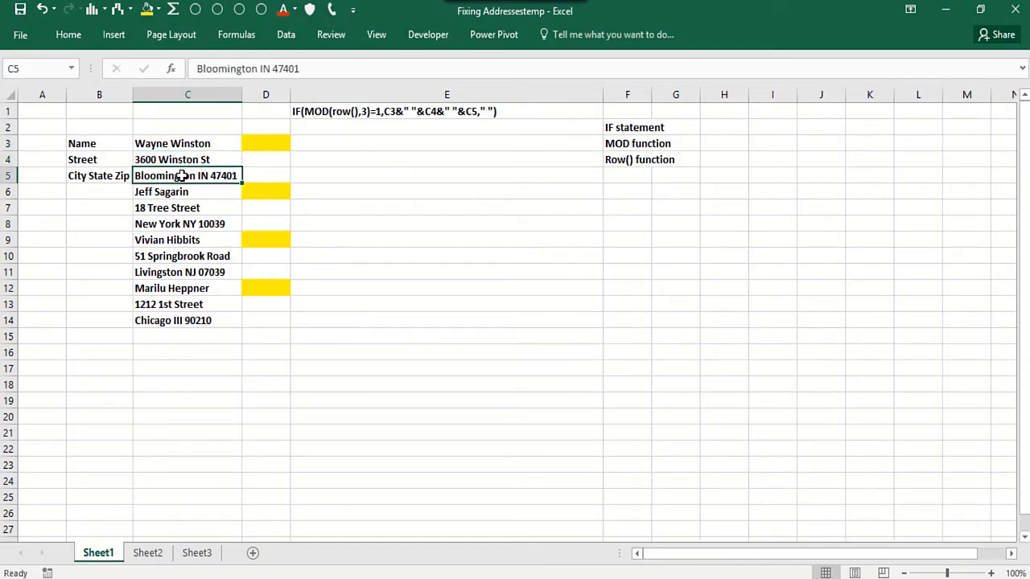
click(186, 192)
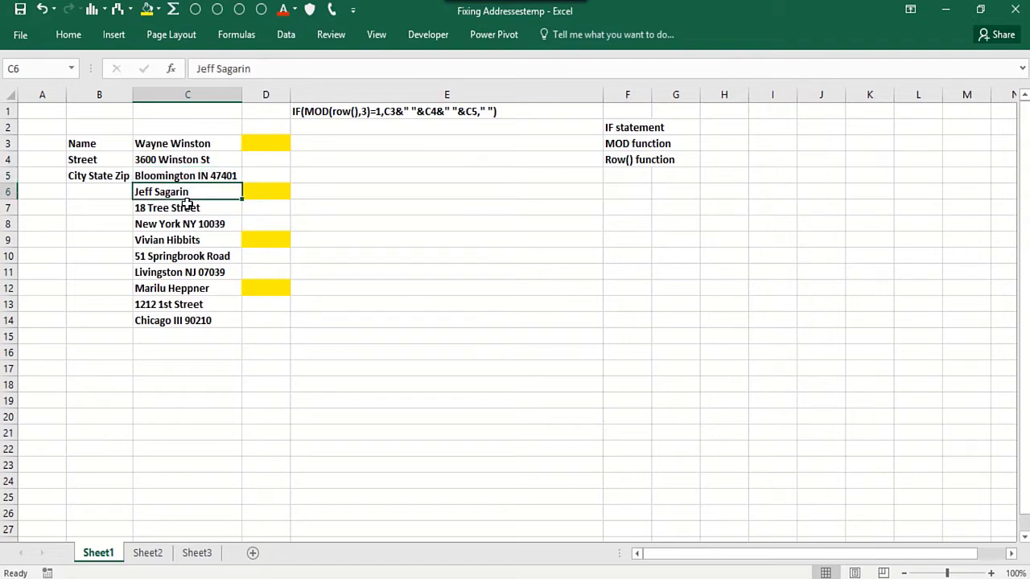
click(189, 224)
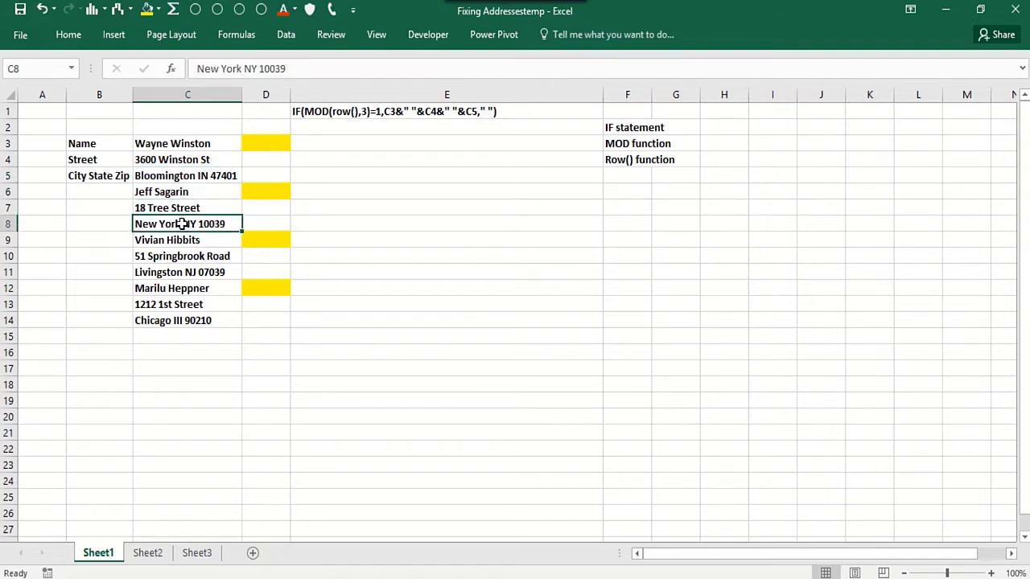
click(177, 193)
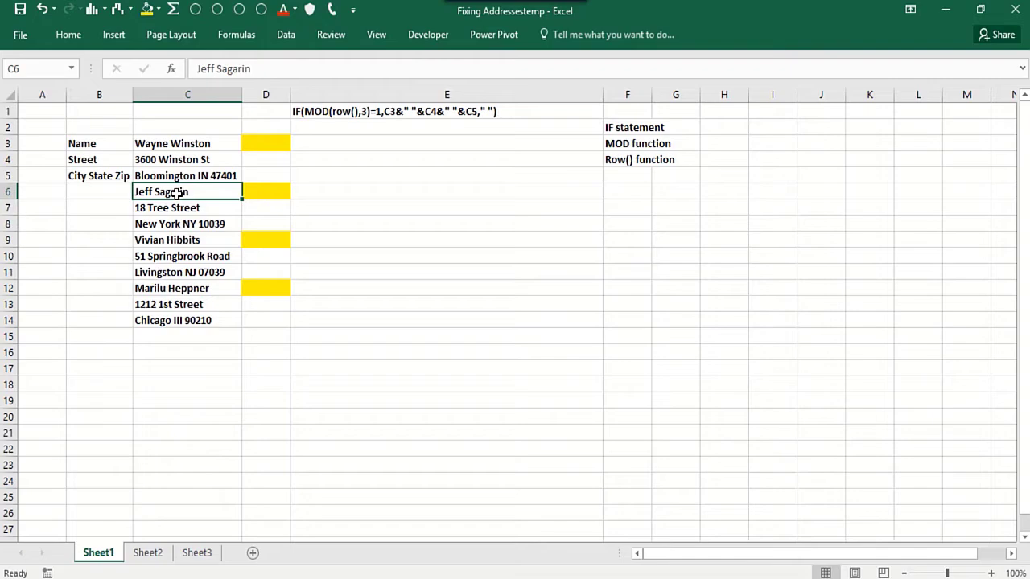
click(173, 209)
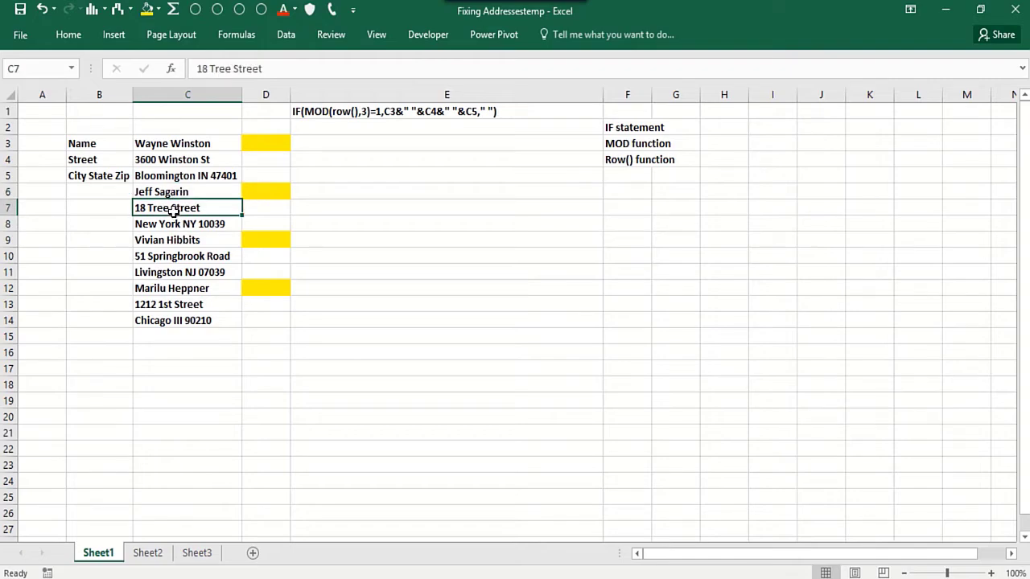
click(178, 225)
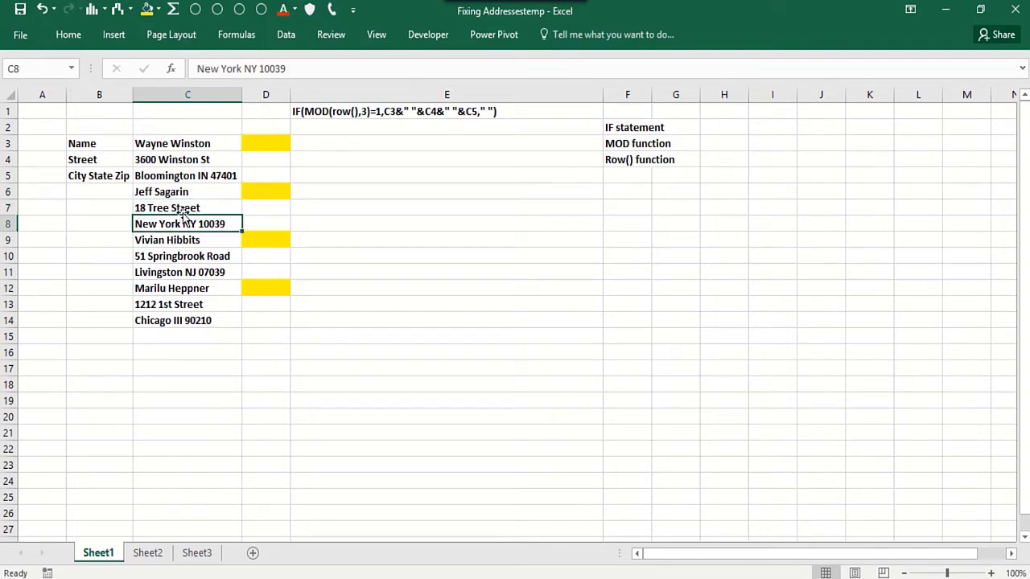
Indicate yellow cells D3 and D6, then select empty cell F5 under the function notes.
click(262, 144)
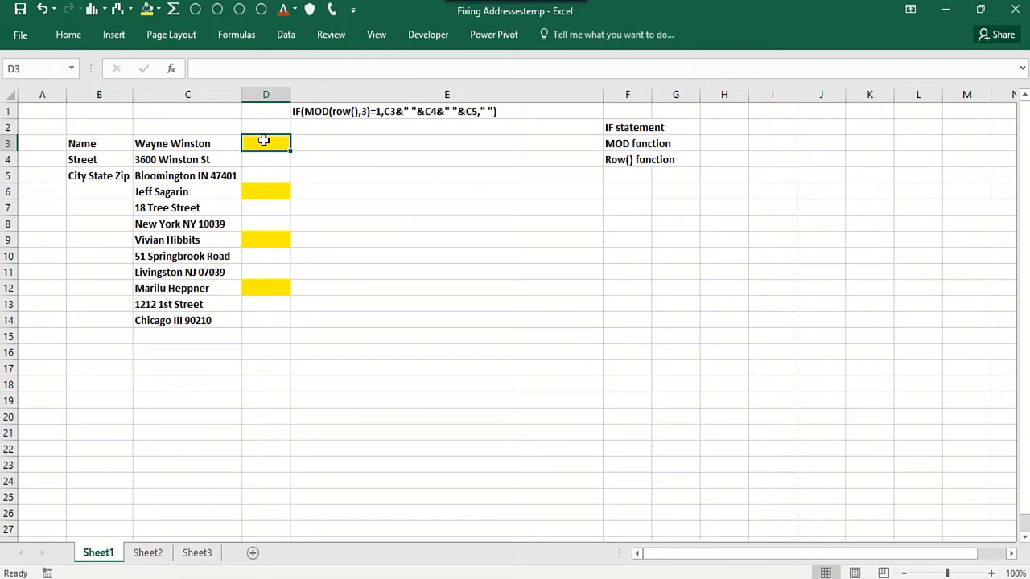
click(260, 193)
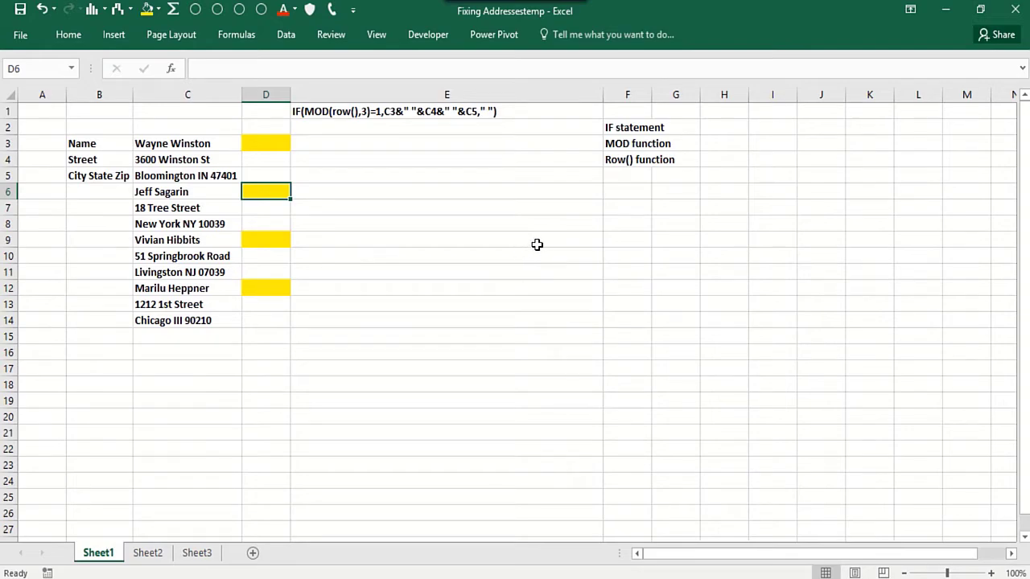
click(618, 217)
click(615, 193)
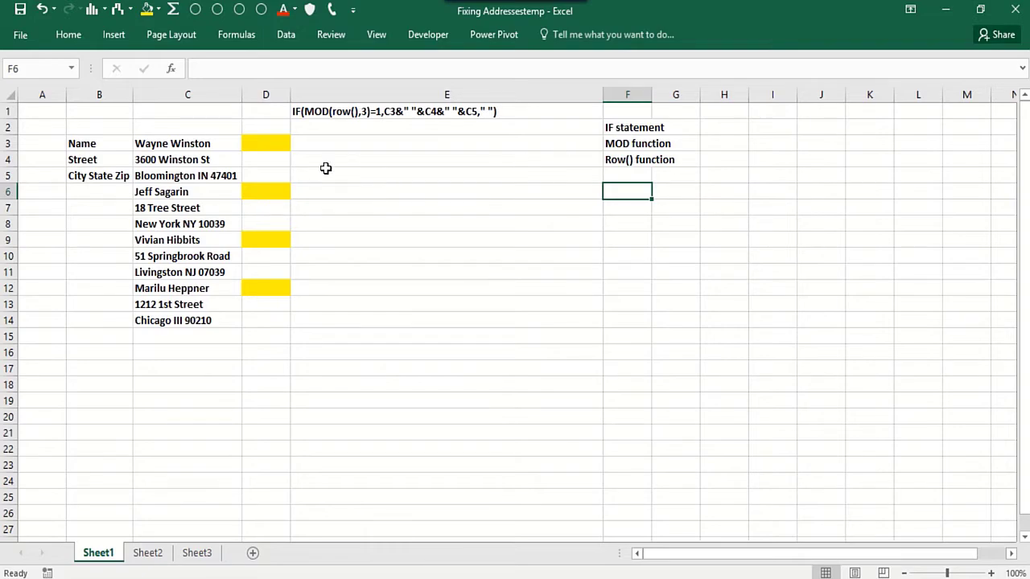
click(250, 144)
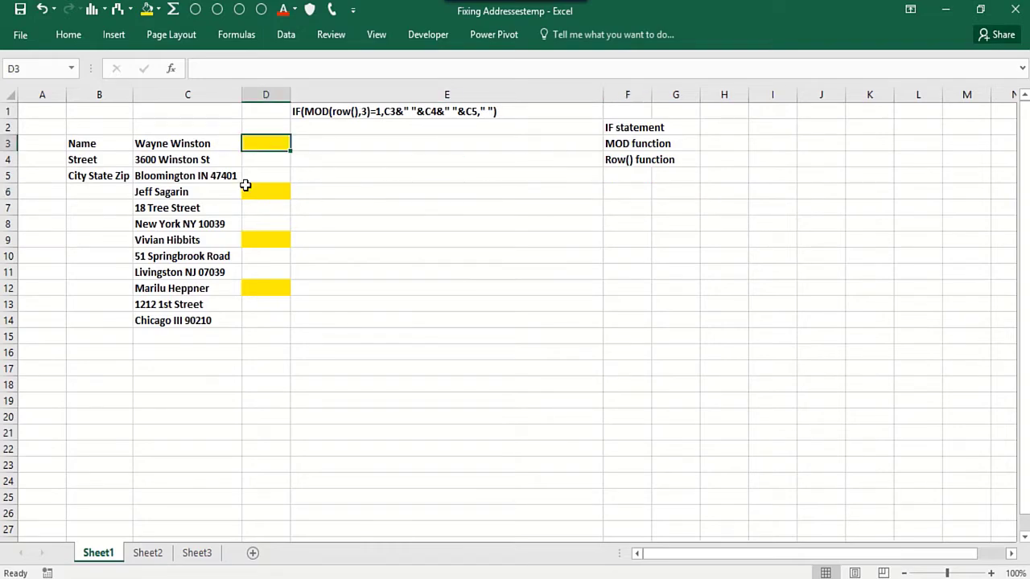
click(271, 190)
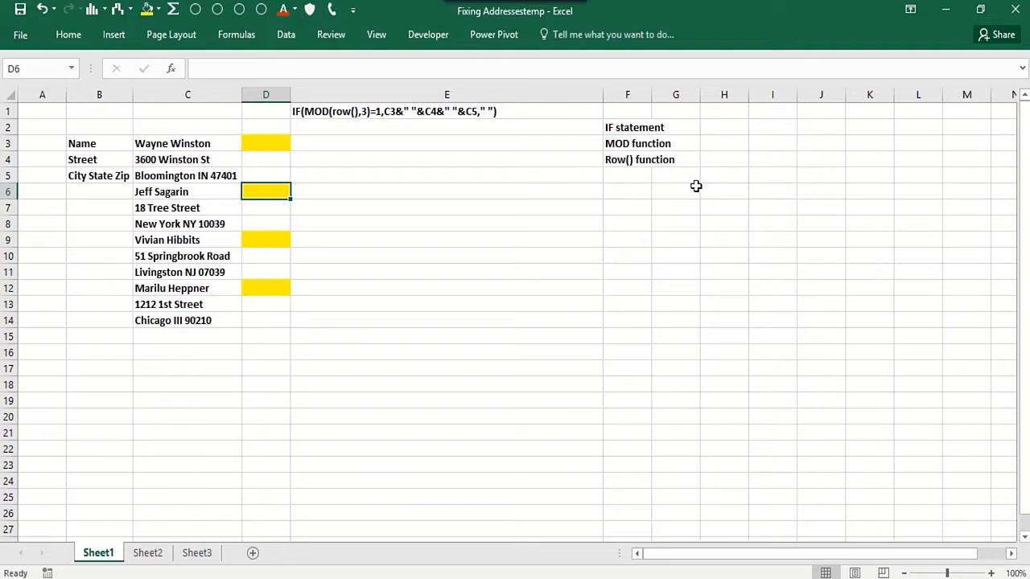
click(667, 190)
click(625, 173)
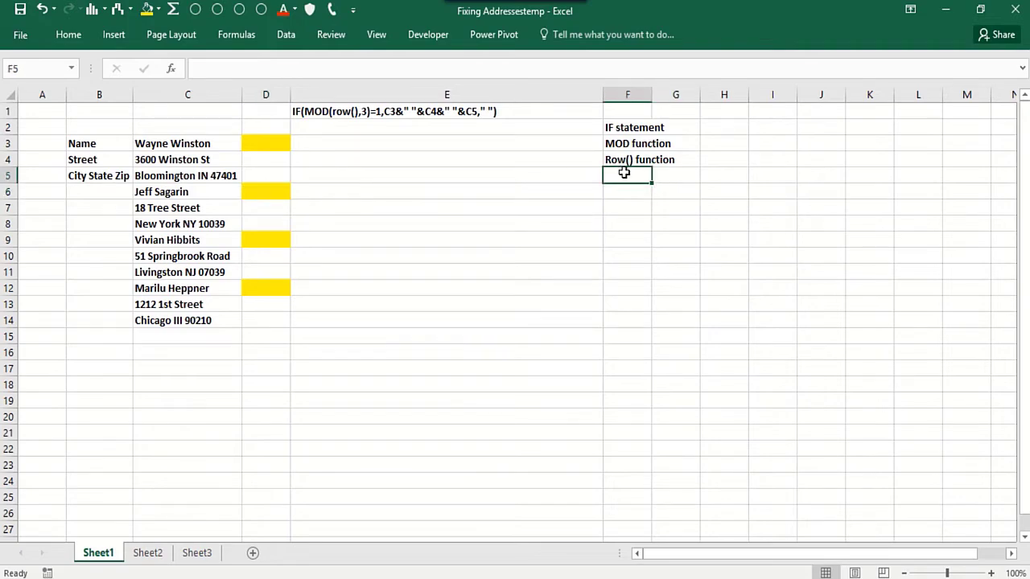
Enter 'Concatenate' in F5, correcting the misspelling.
text(COcatena)
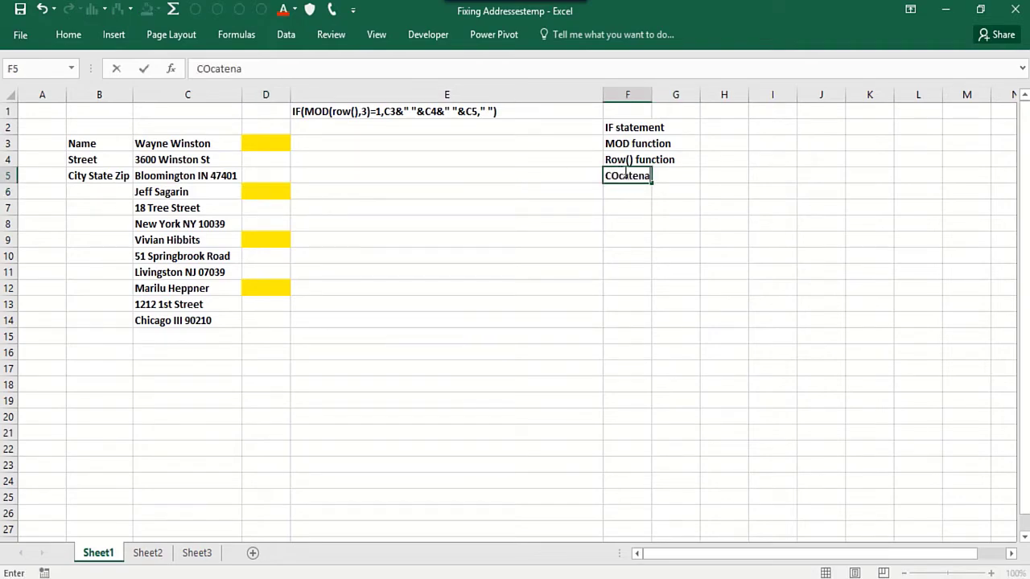
key(BackSpace)
key(BackSpace)
key(BackSpace)
key(BackSpace)
key(BackSpace)
key(BackSpace)
key(BackSpace)
key(BackSpace)
text(oncatenate)
key(Return)
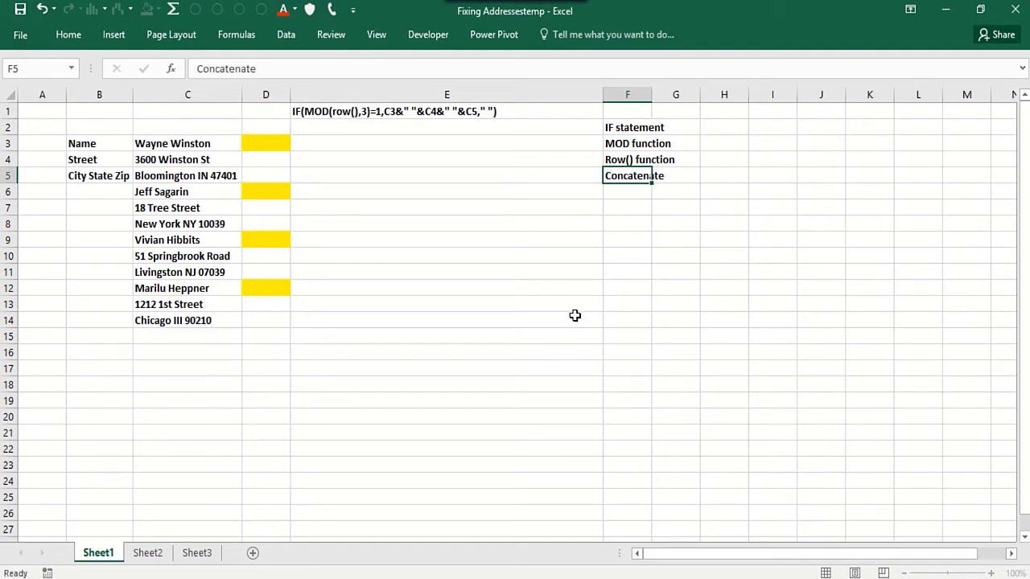
Step through yellow cells D3, D6, D8 and D12, then move to a blank cell in column F.
click(259, 147)
click(264, 194)
click(271, 226)
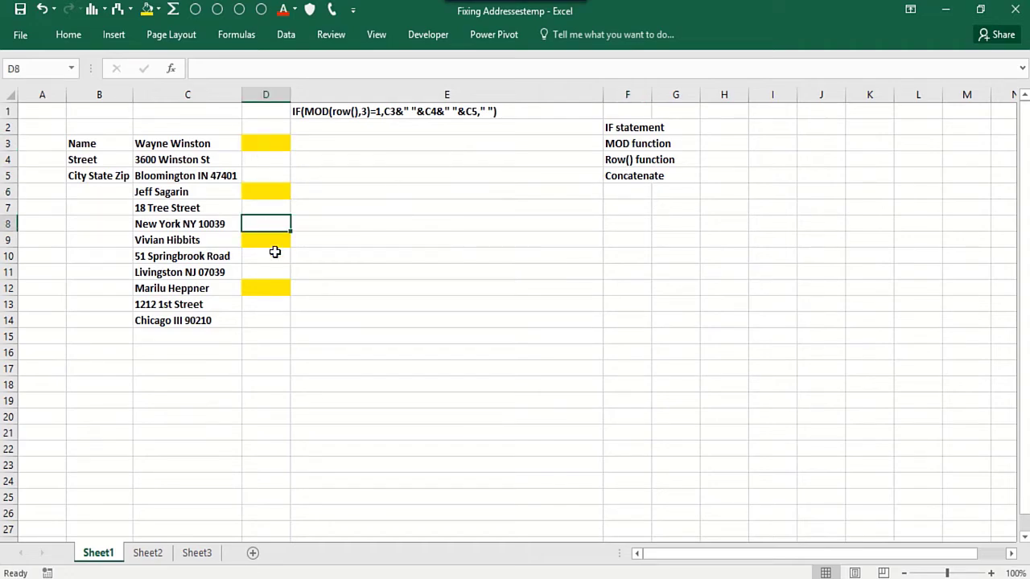
click(276, 288)
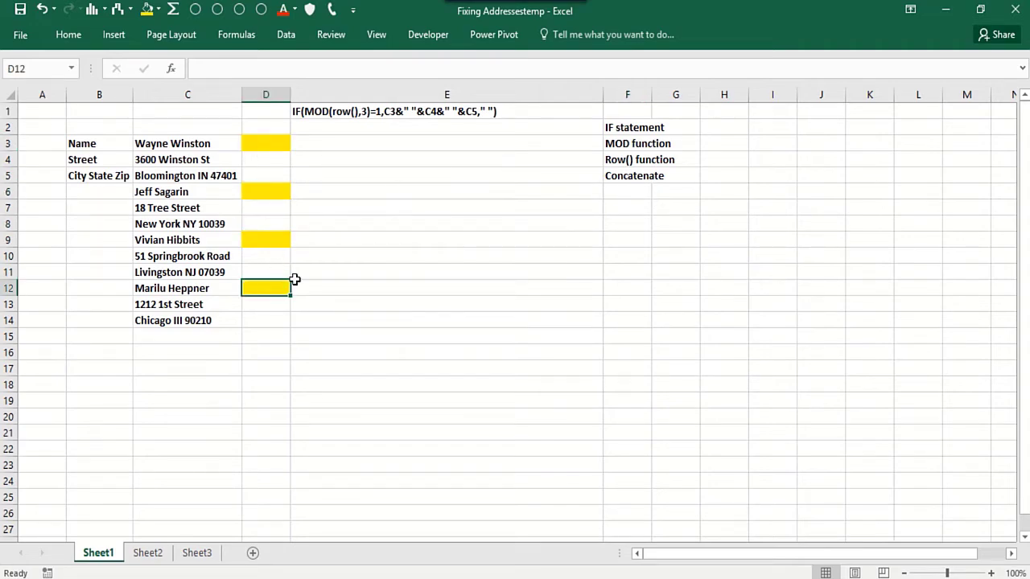
click(621, 242)
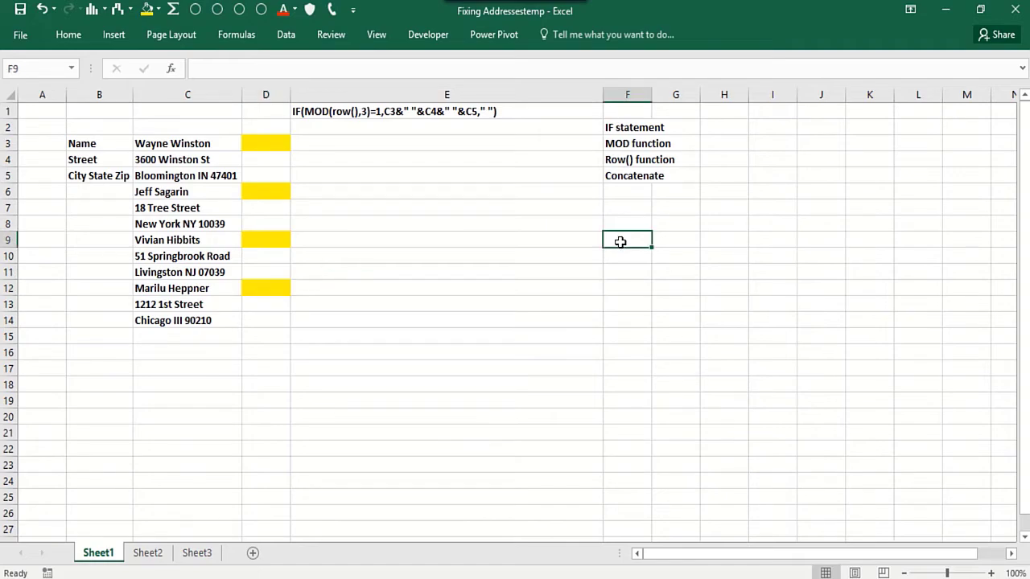
click(723, 142)
text(=row())
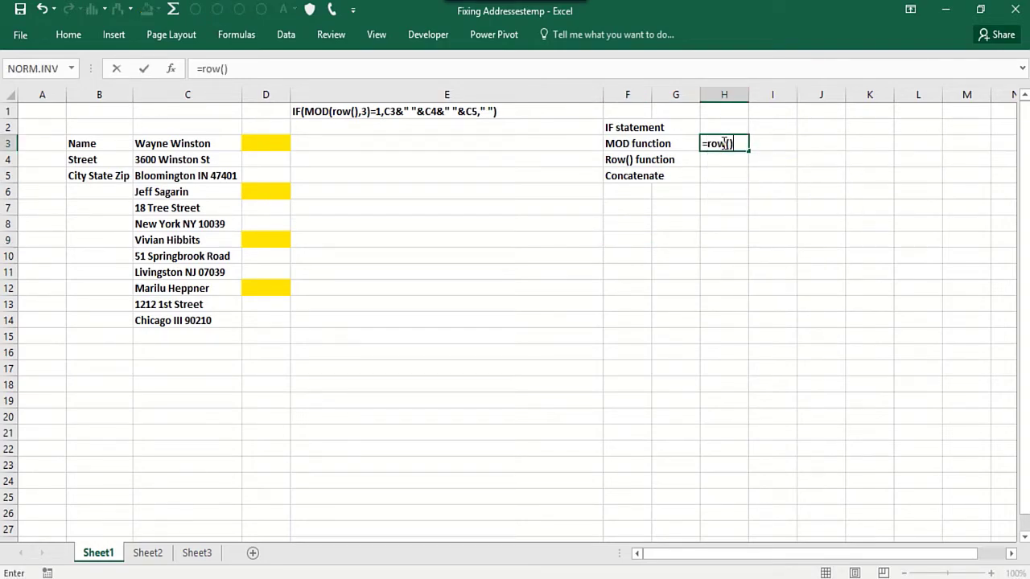
key(Return)
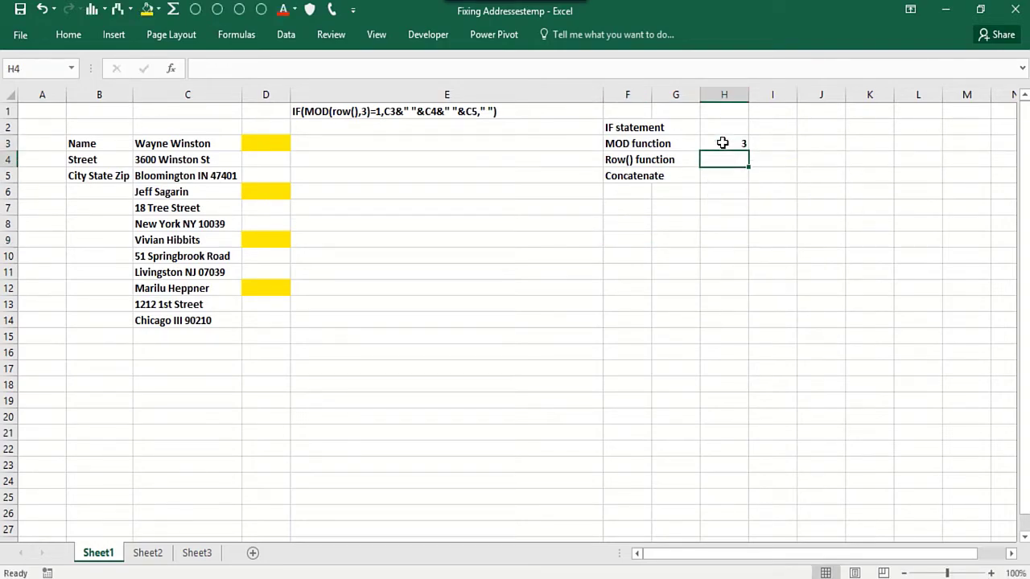
click(722, 149)
drag(747, 152, 752, 215)
click(731, 143)
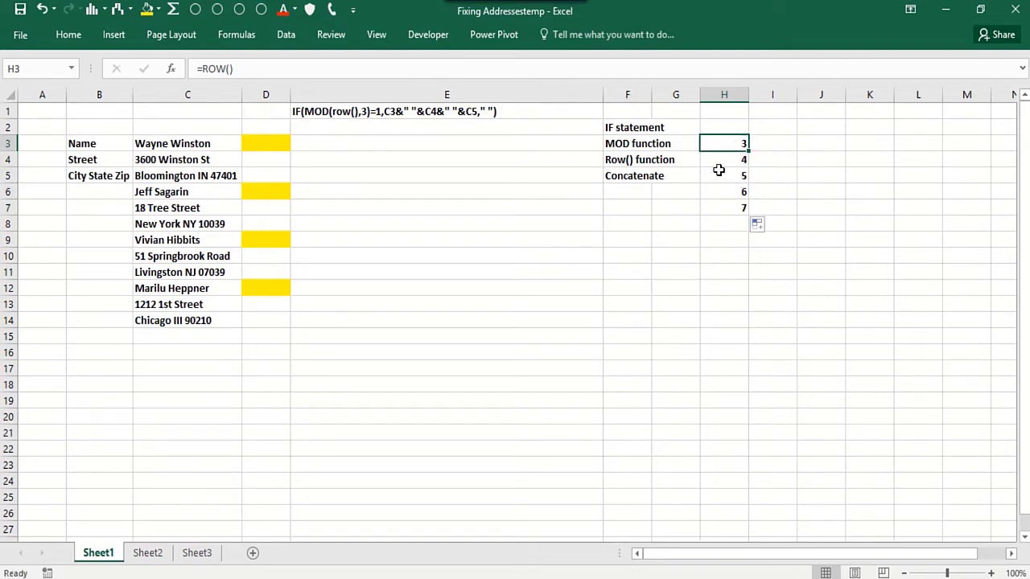
click(683, 269)
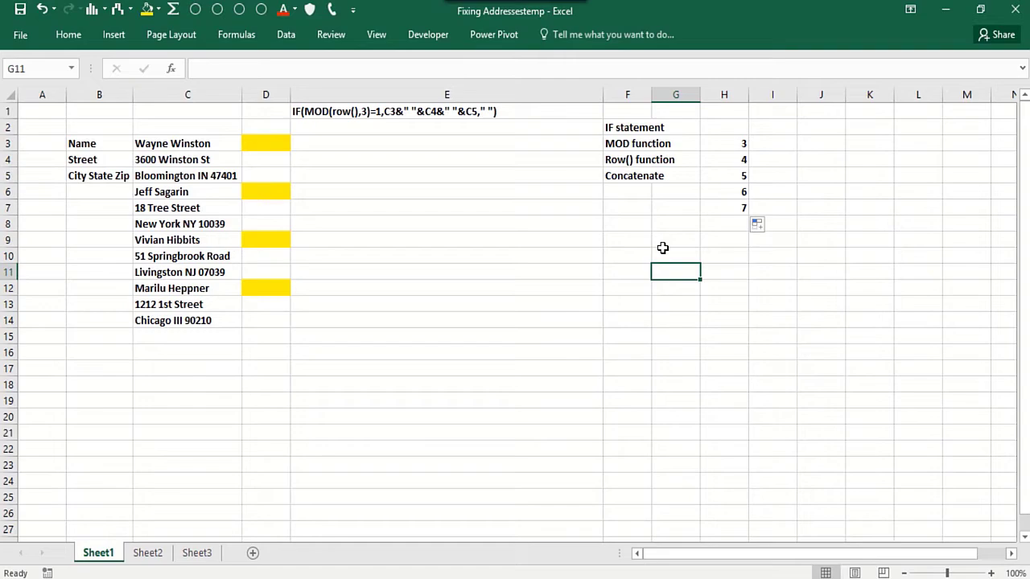
click(662, 235)
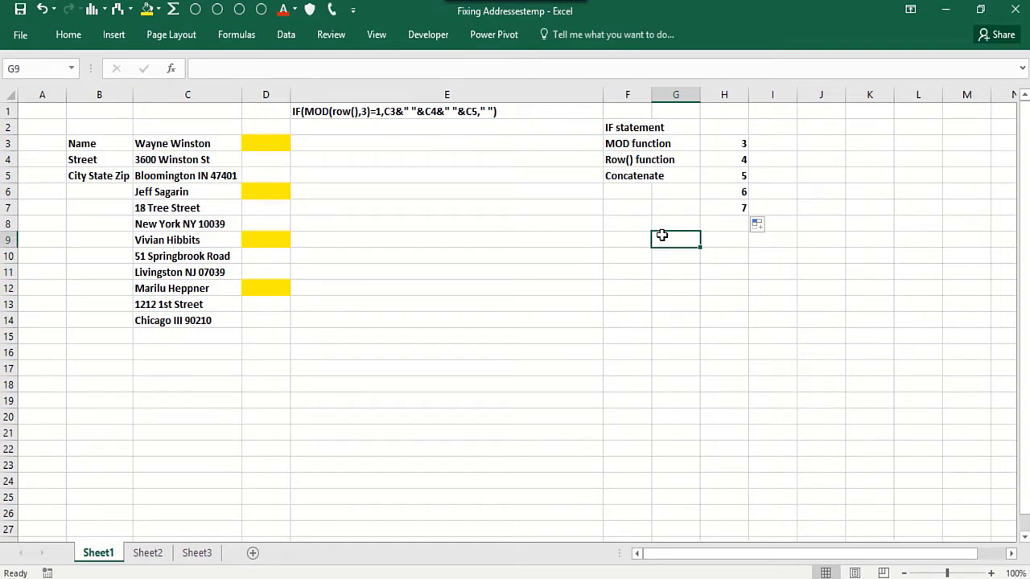
Enter =MOD(ROW(),3) in G9 and check it against row 9.
text(=mo)
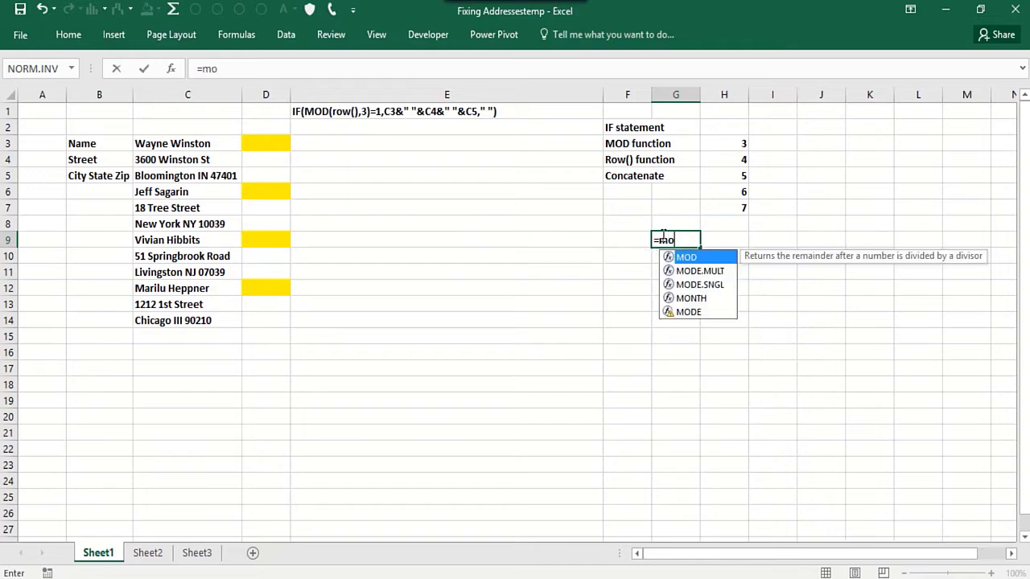
text(d()
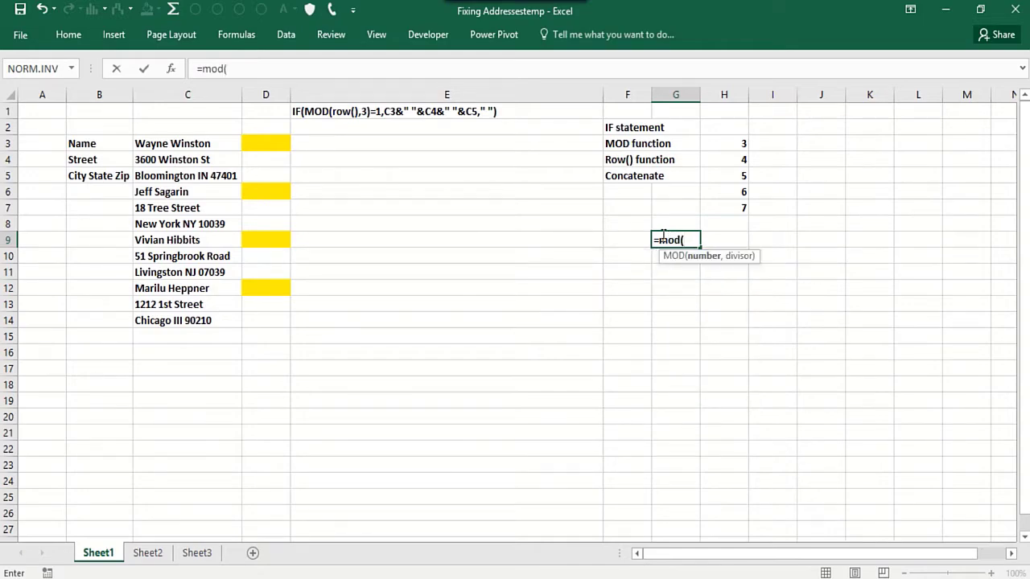
text(row())
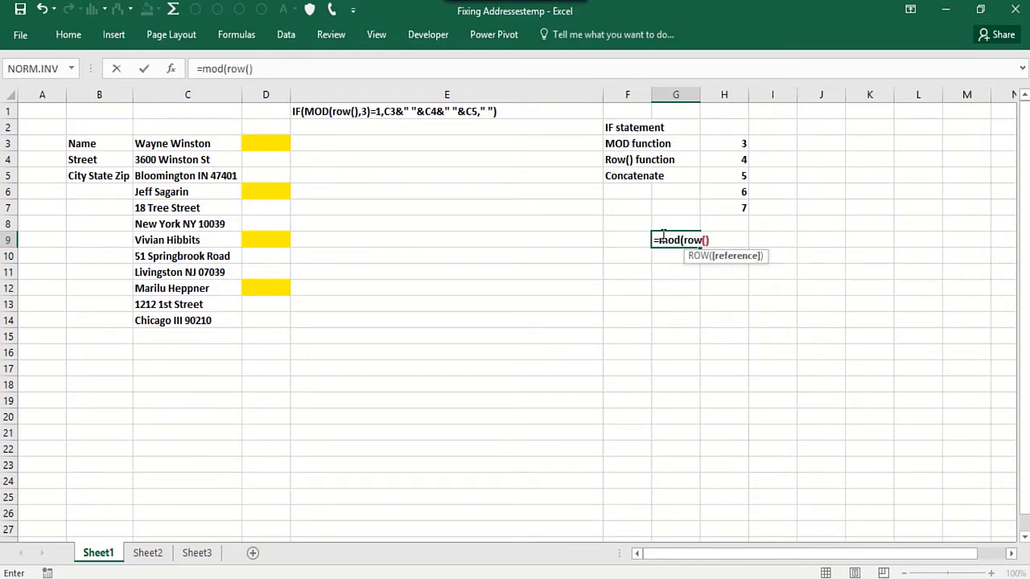
text(,3)
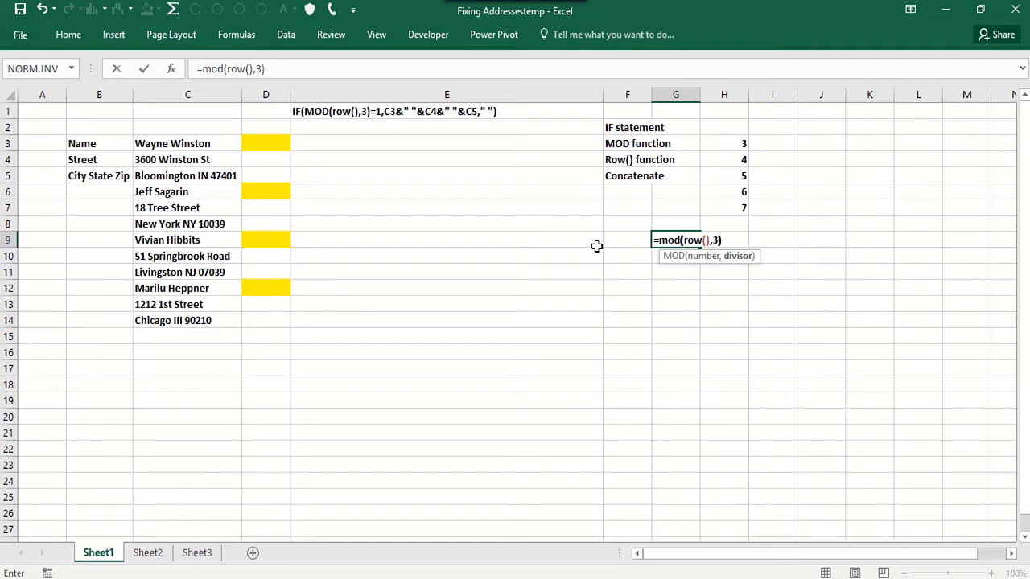
key(Return)
click(677, 239)
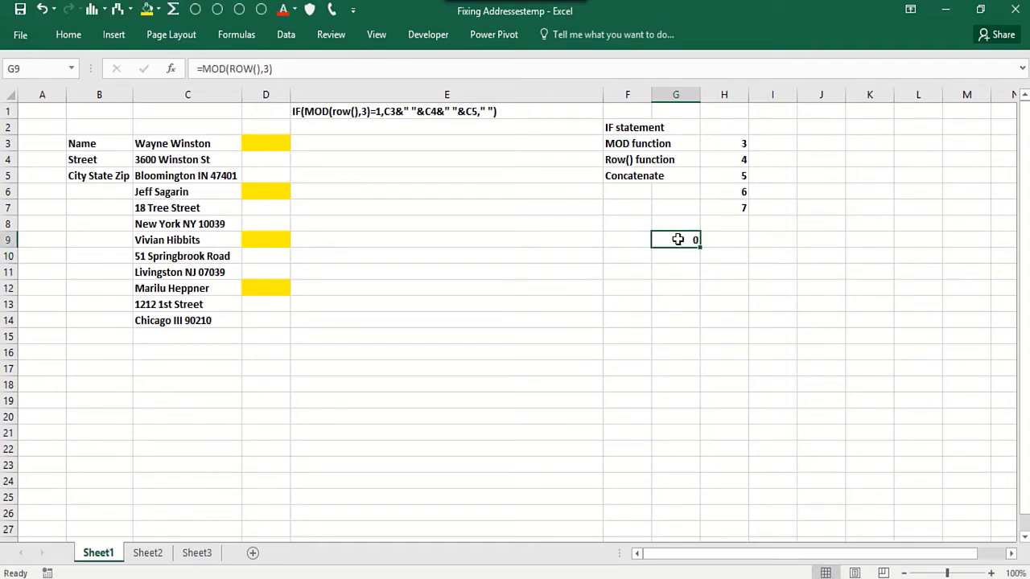
click(80, 240)
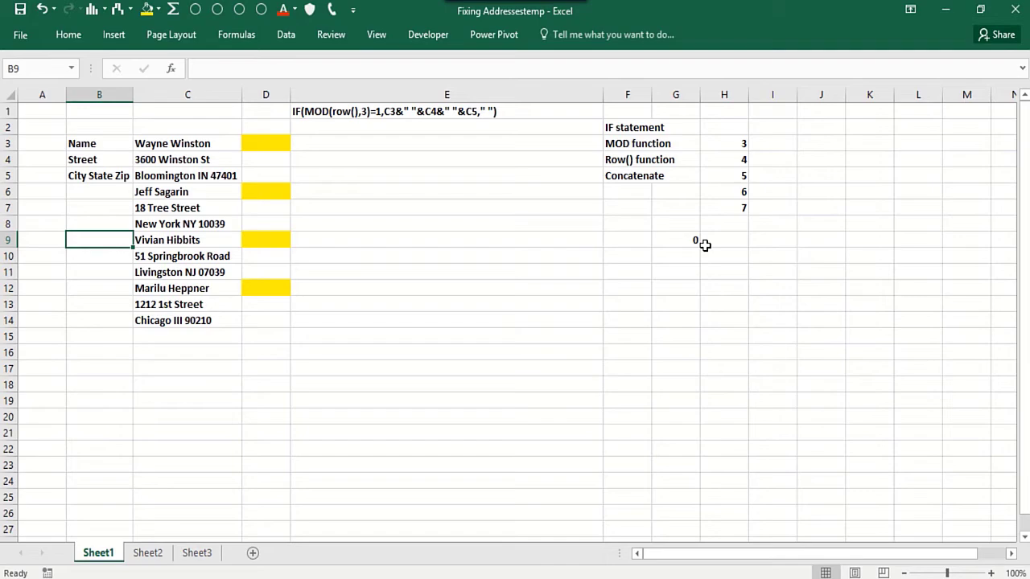
click(664, 241)
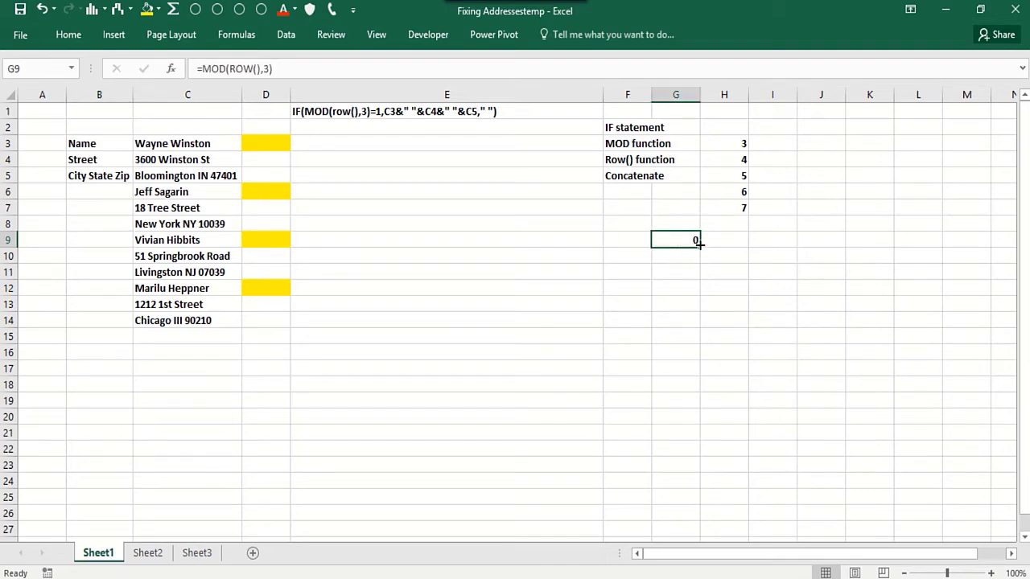
Fill G9's MOD formula down to G11 so it returns 0, 1 and 2.
drag(700, 244, 700, 275)
click(679, 256)
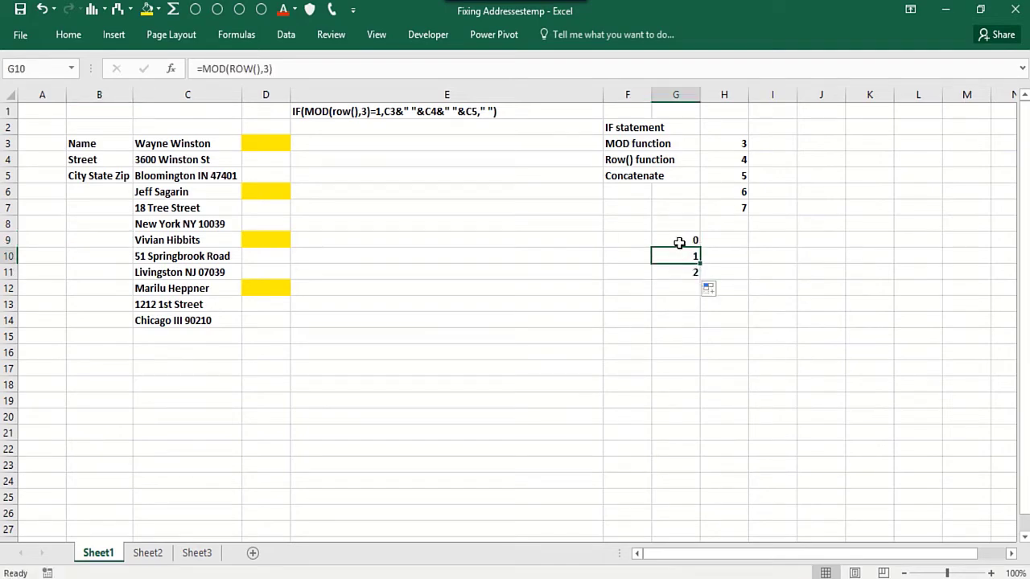
click(680, 241)
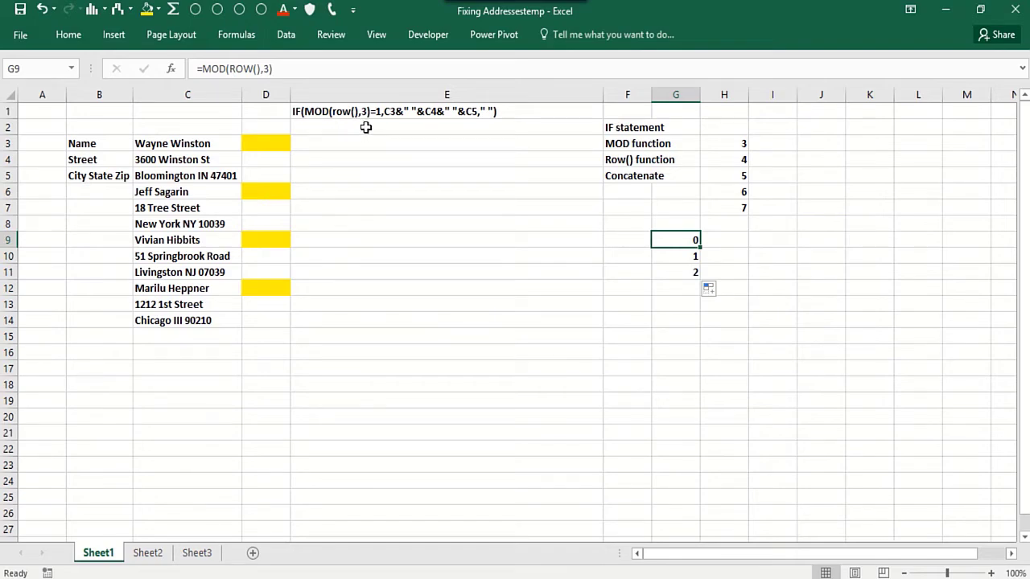
click(312, 113)
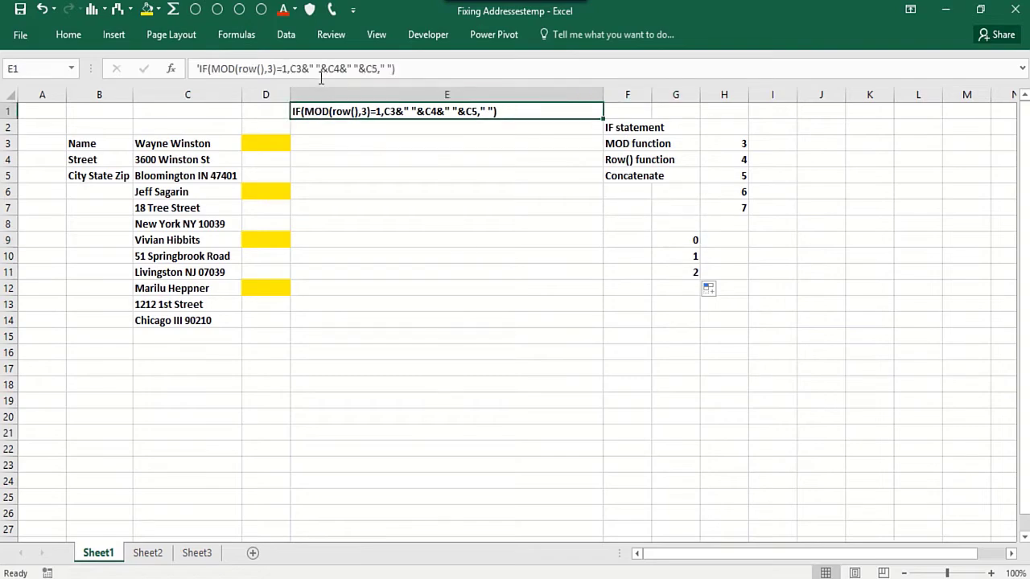
Edit E1's formula note so MOD(row(),3) tests =0 instead of =1.
click(285, 68)
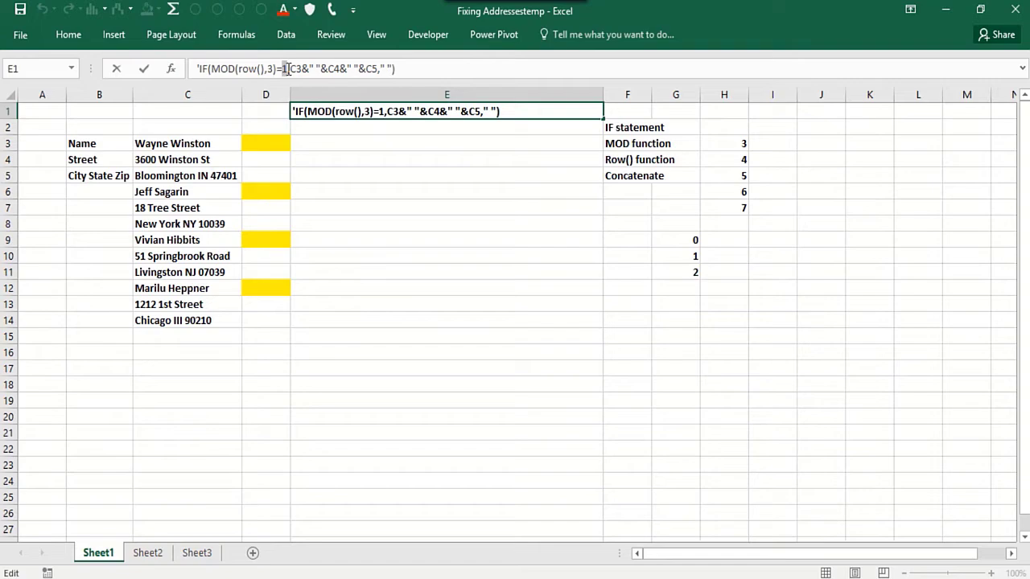
text(0)
key(ctrl+Return)
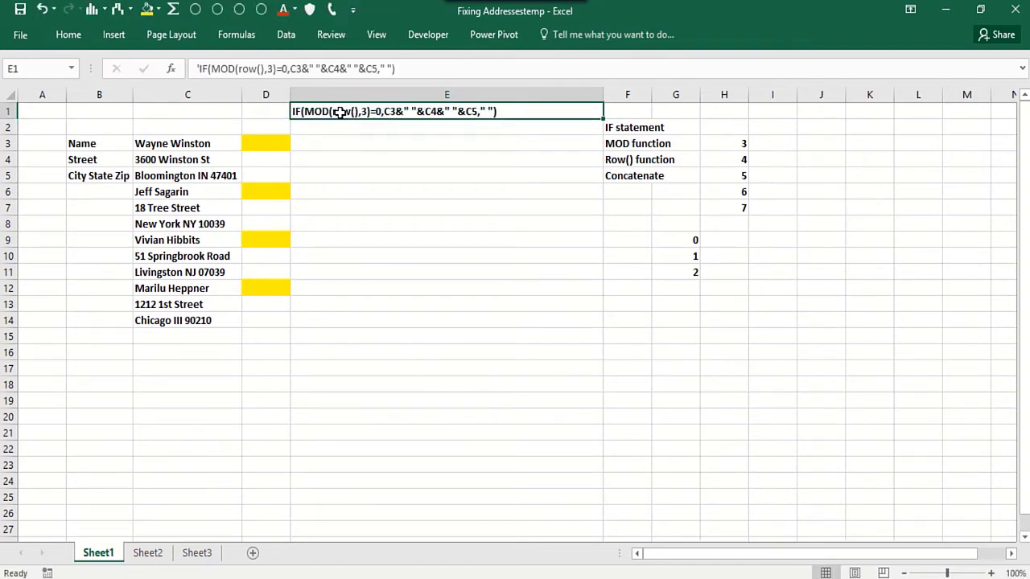
click(170, 146)
click(266, 147)
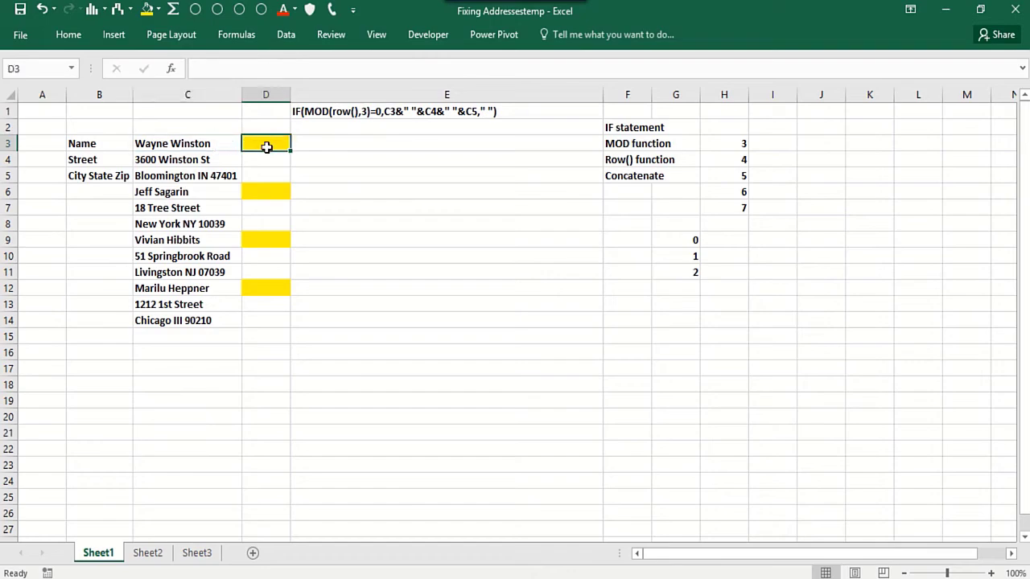
click(259, 160)
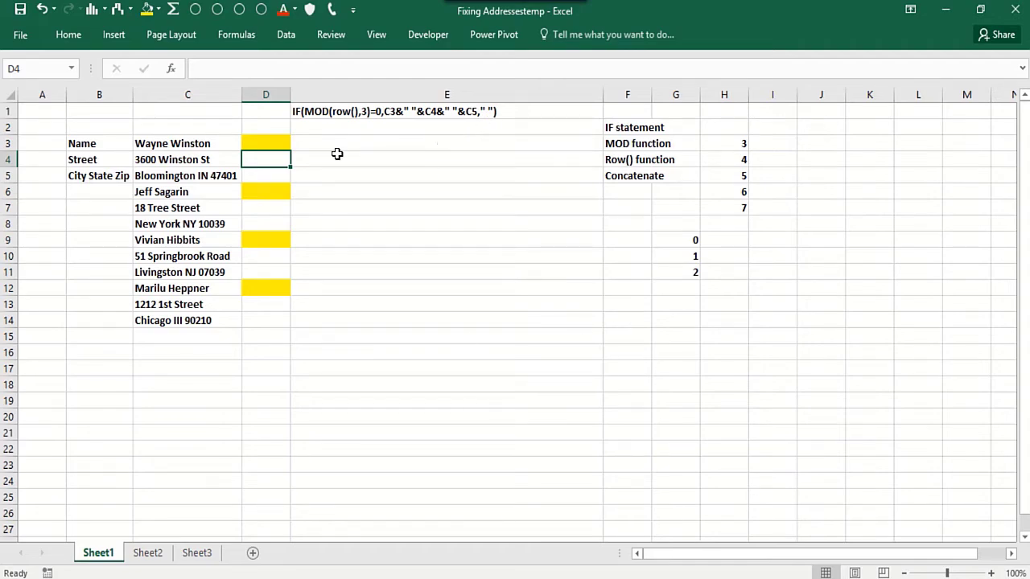
In D3 type =if(mod(row(),3)=0,C3&" "&C4&" "&C5,"") joining name, street and city with spaces.
click(263, 148)
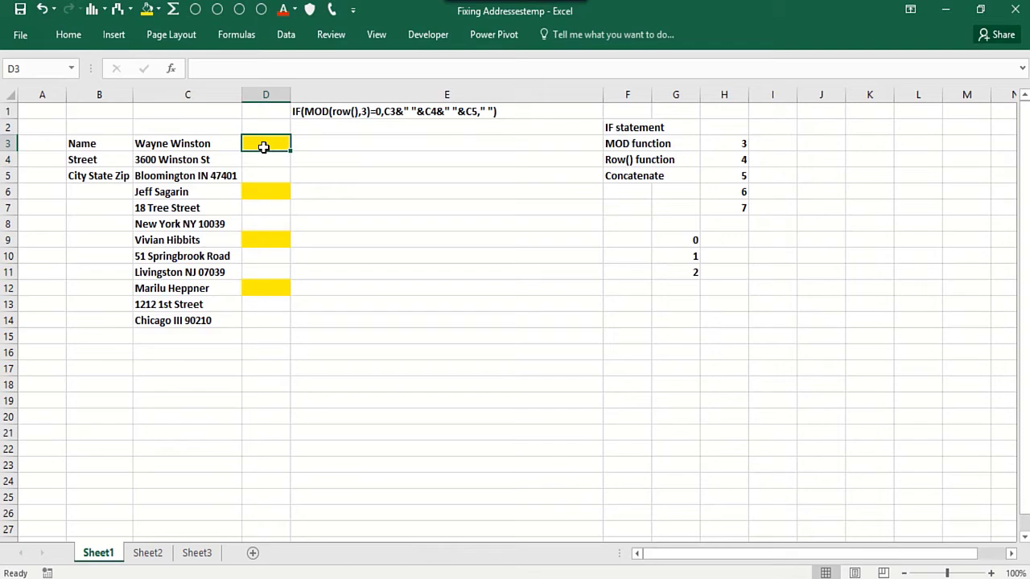
text(=)
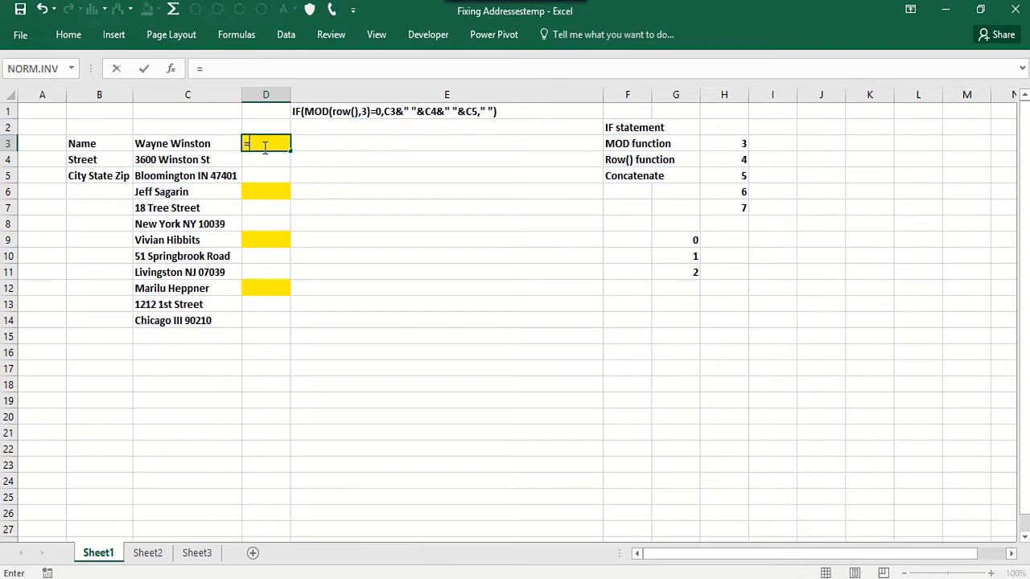
text(if(m)
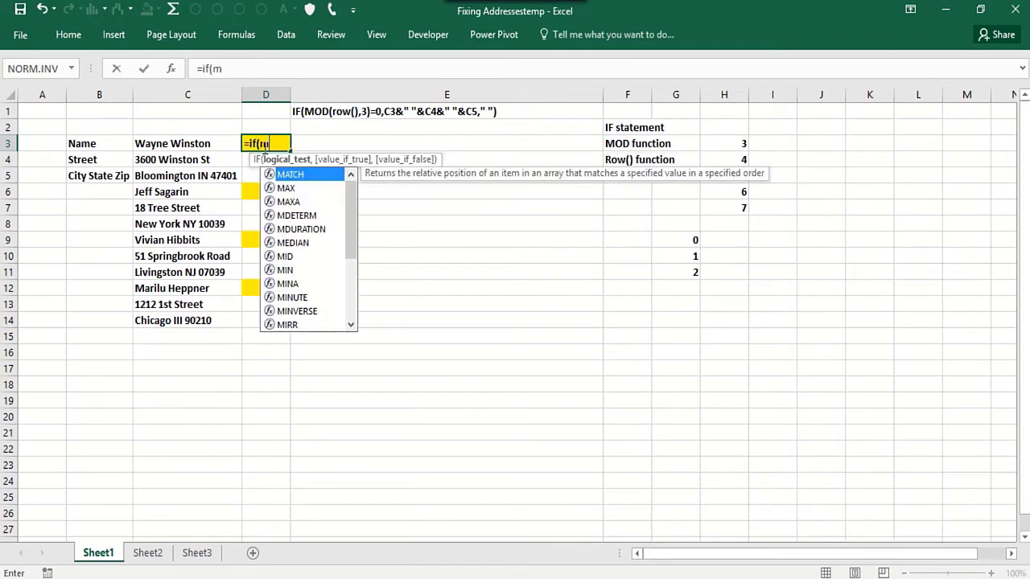
text(od()
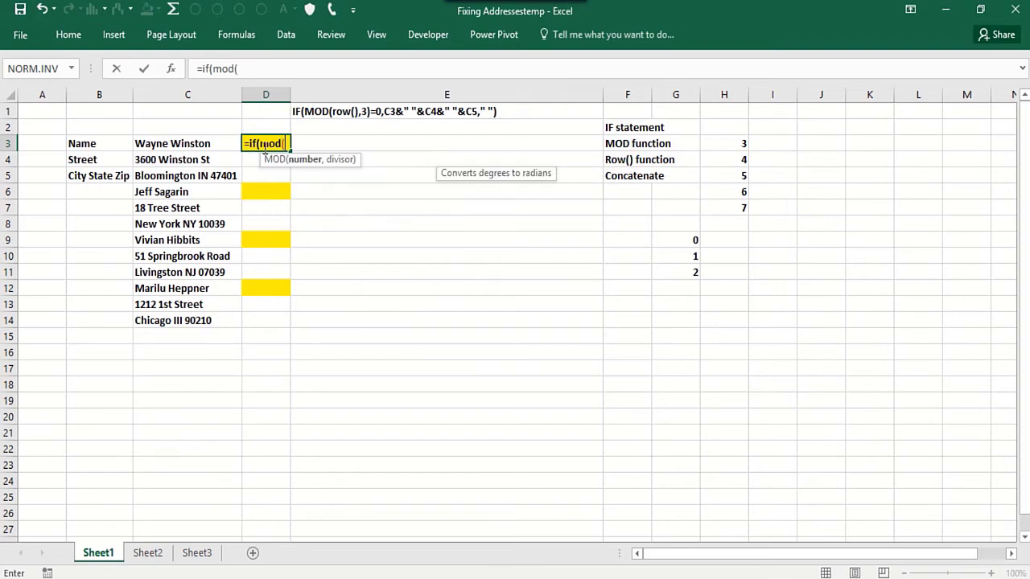
text(row(),)
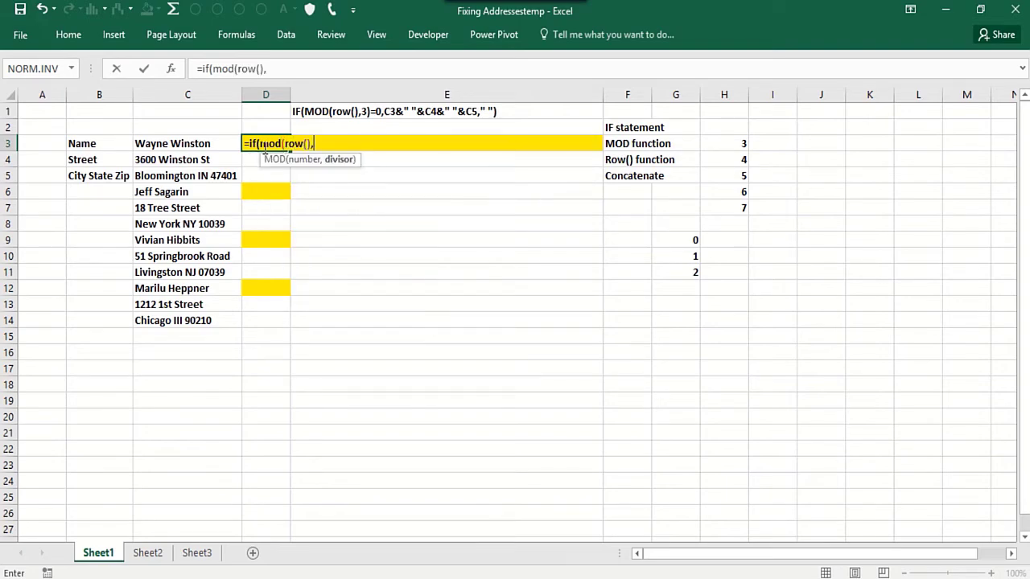
text(3)=)
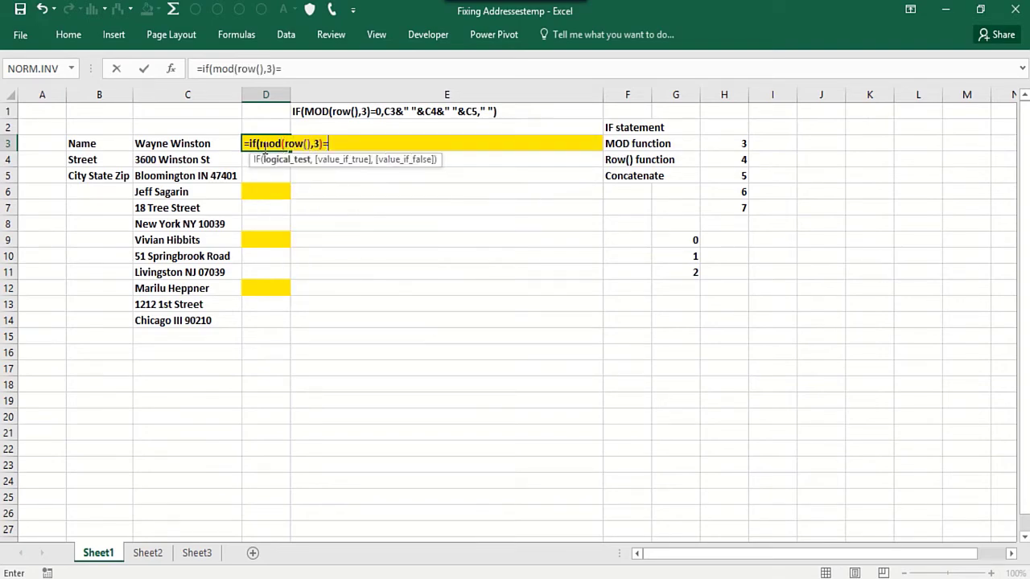
text(0,)
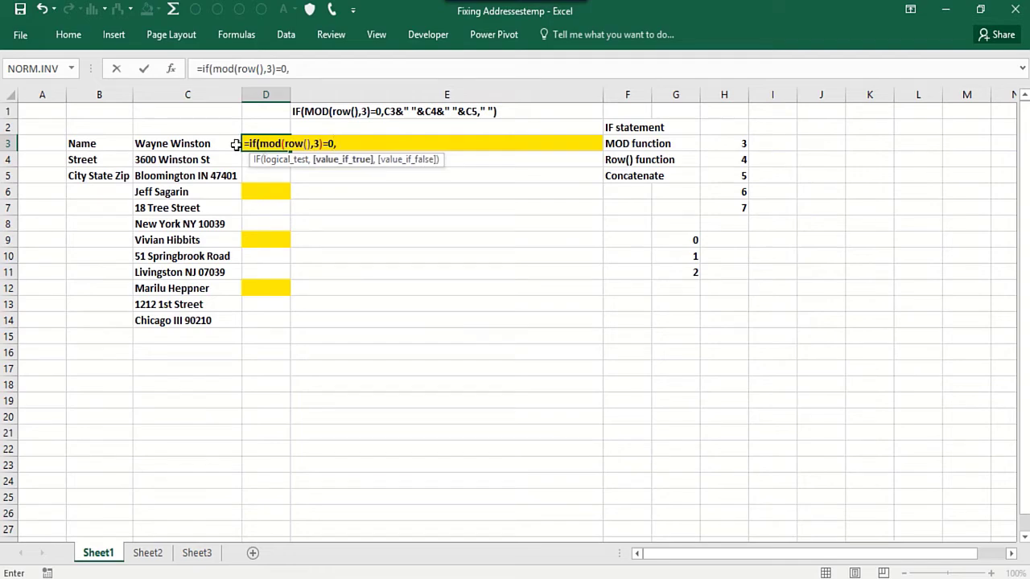
click(214, 144)
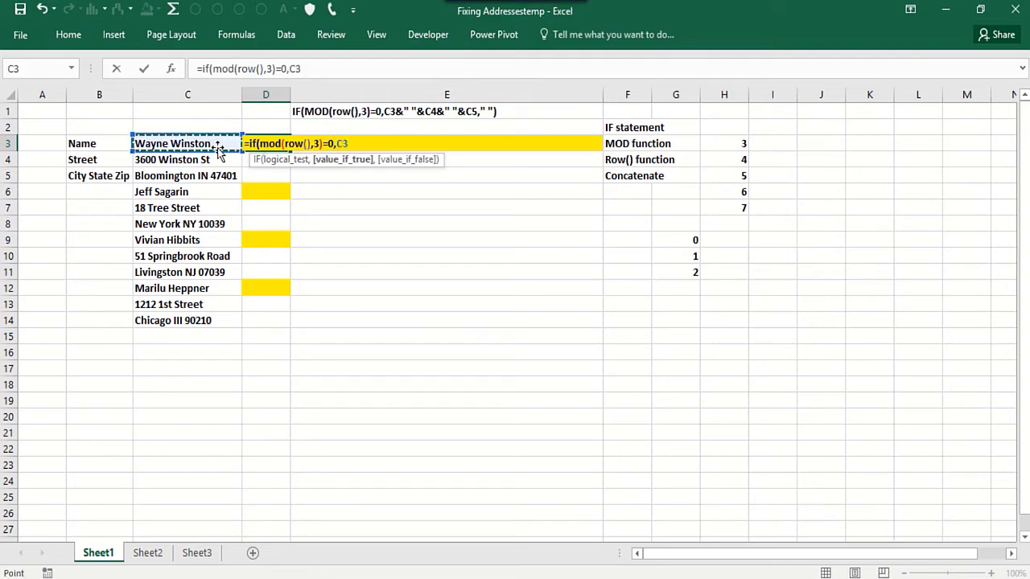
text(&)
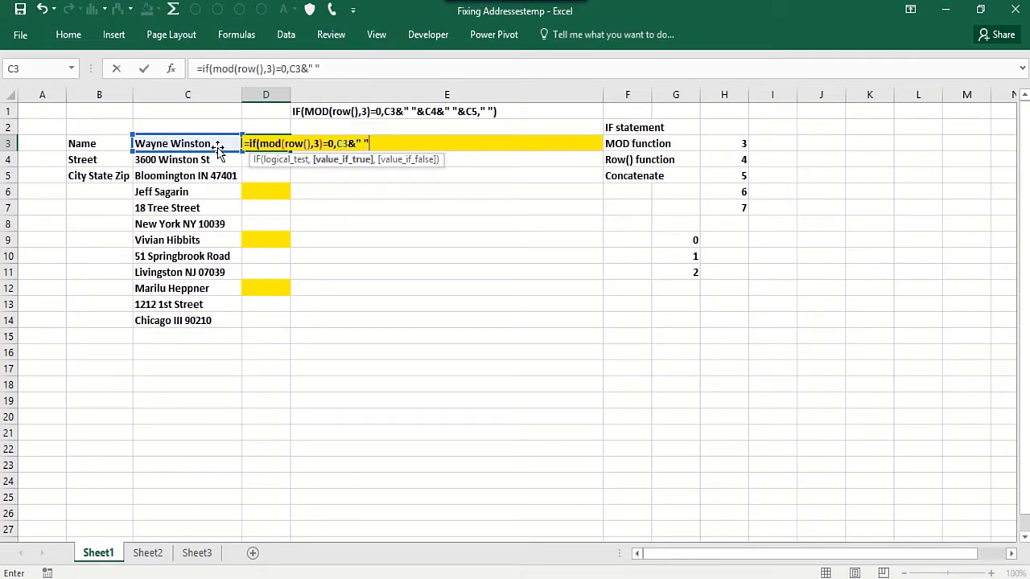
text(" "&)
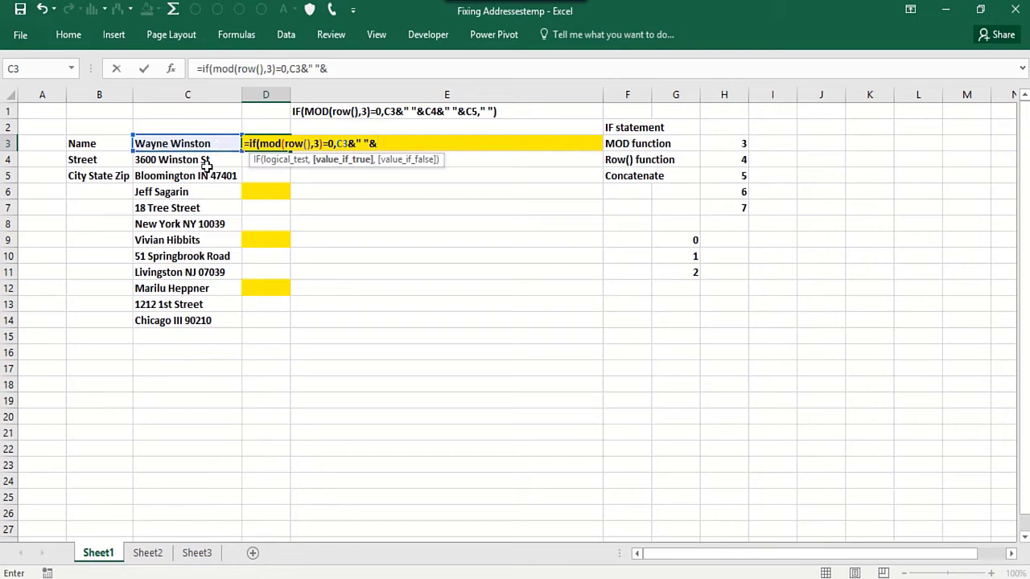
click(196, 161)
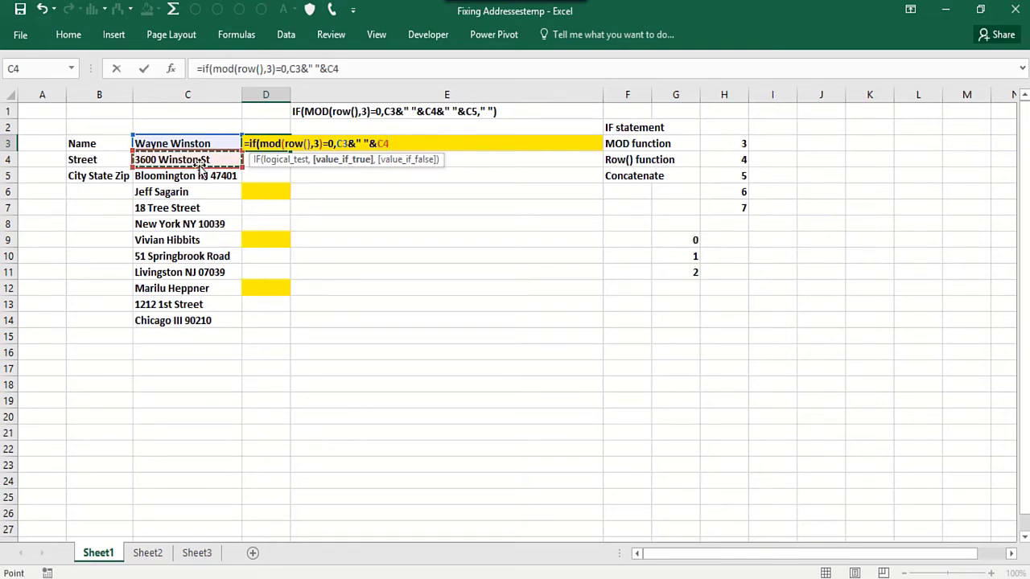
text(&)
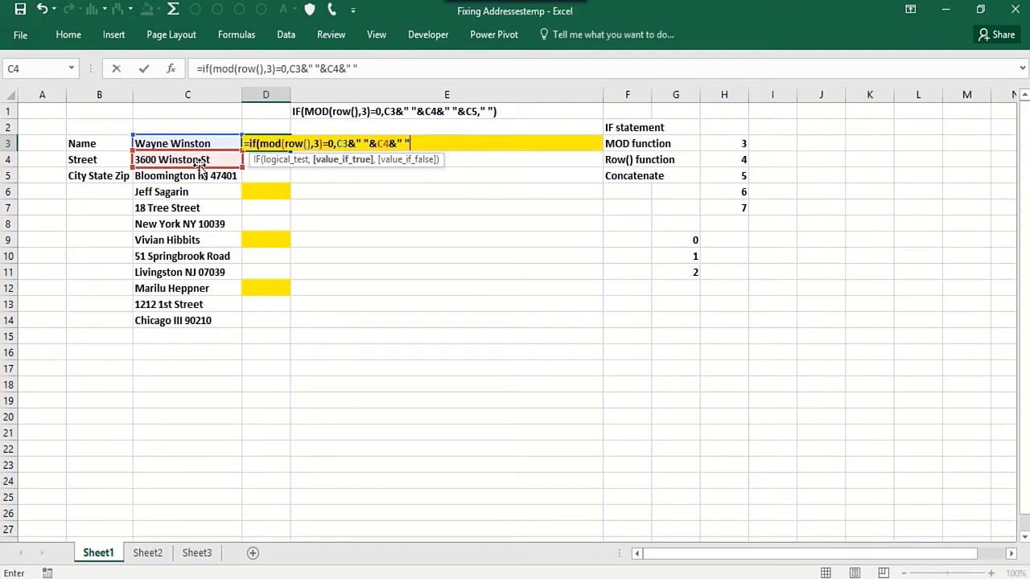
text(" "&)
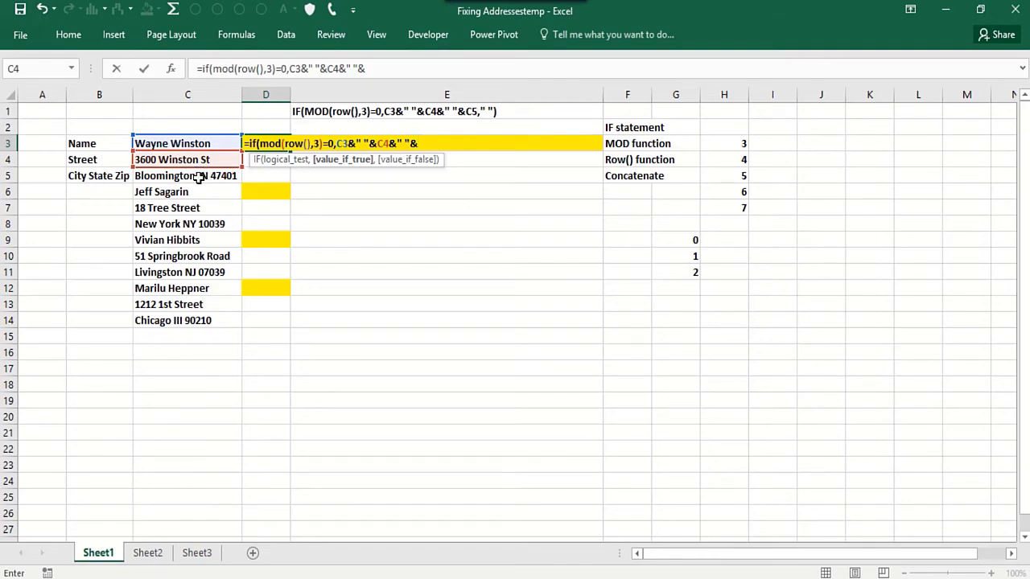
click(199, 178)
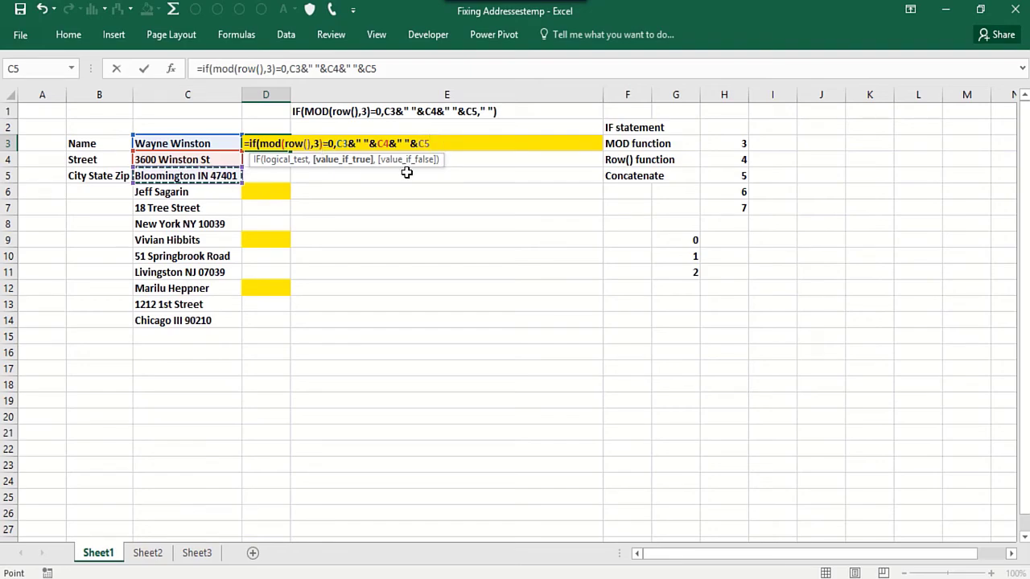
text(,)
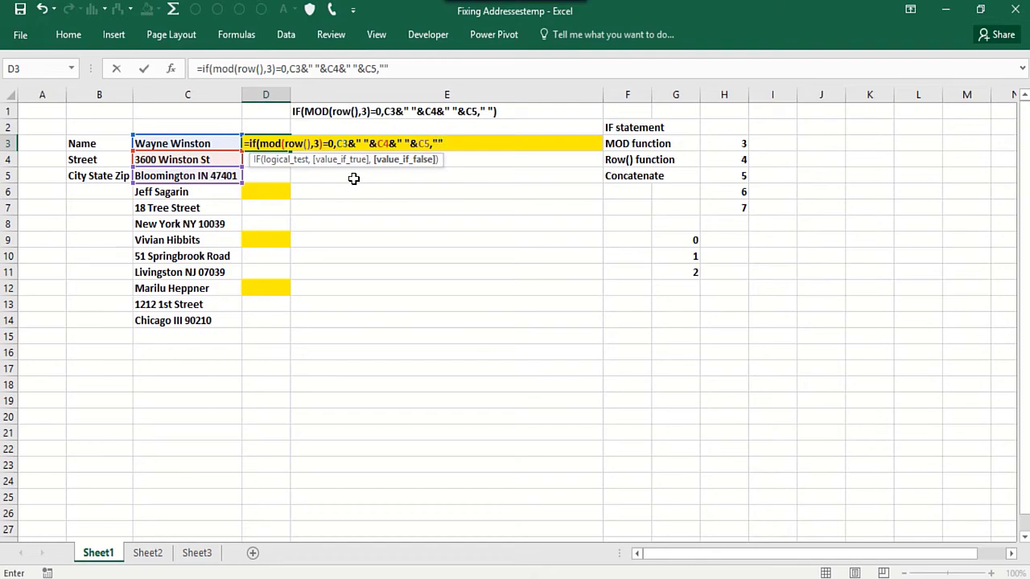
text(""))
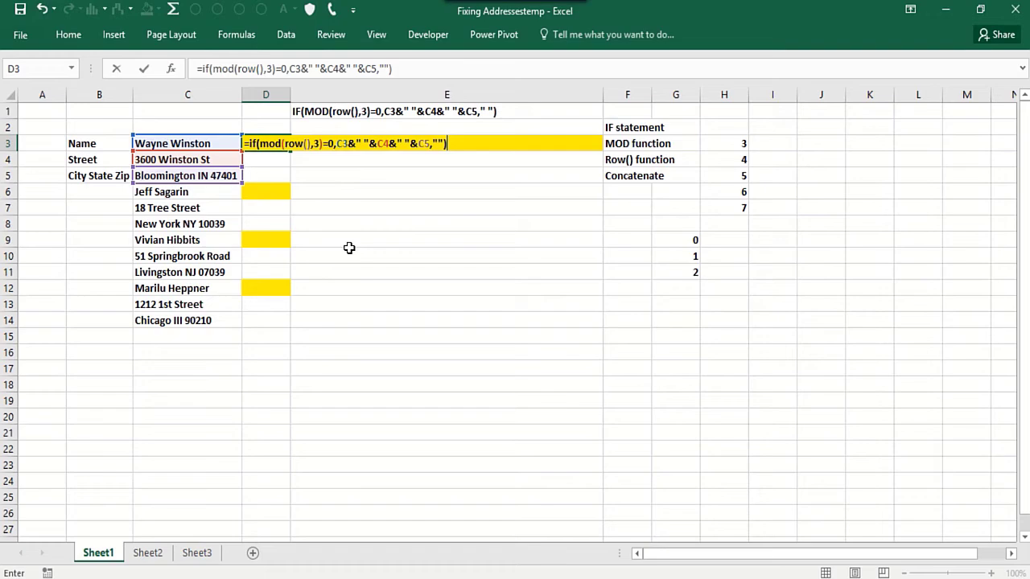
click(437, 143)
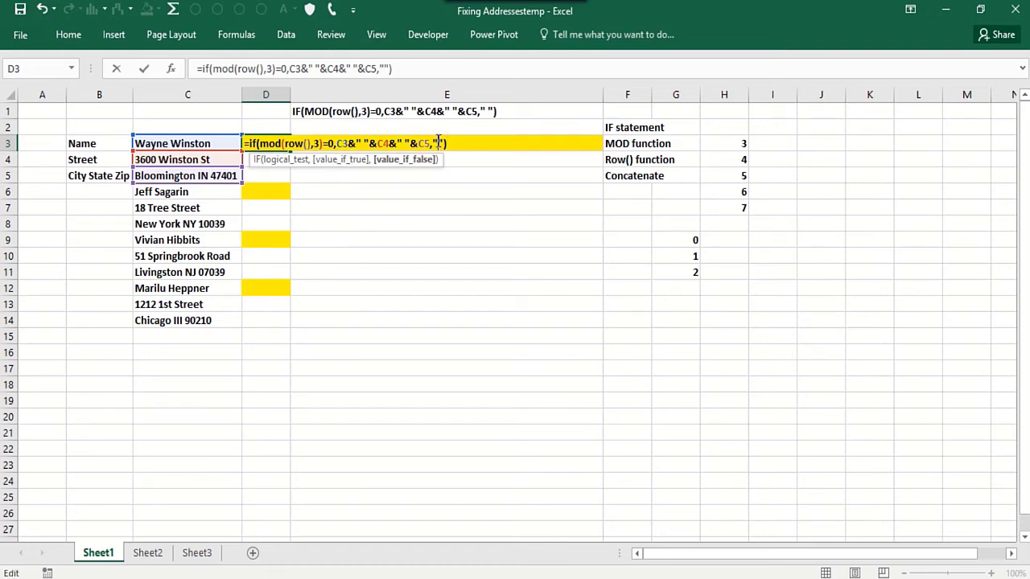
Commit the D3 formula and fill it down to D14.
key(Return)
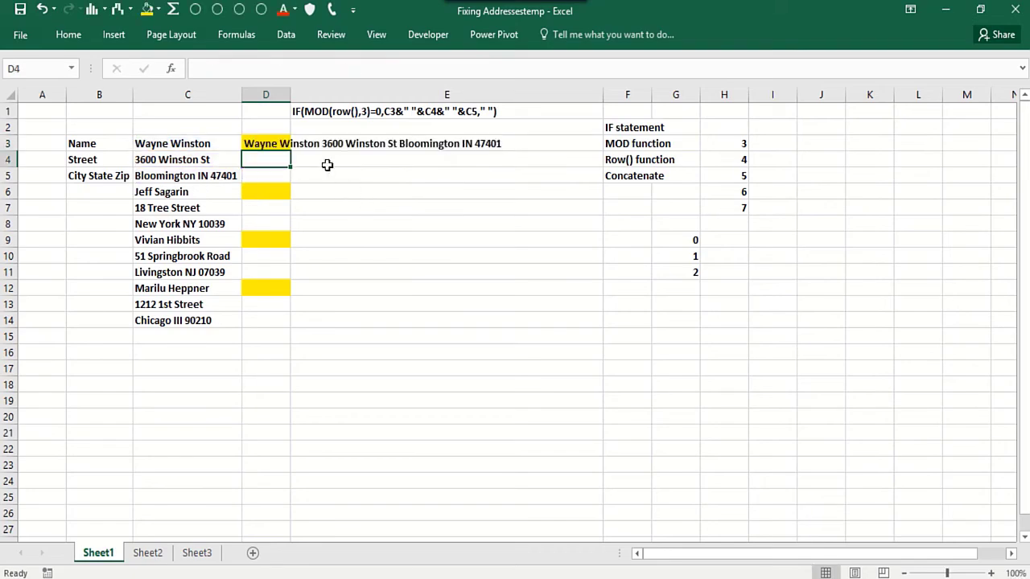
click(278, 144)
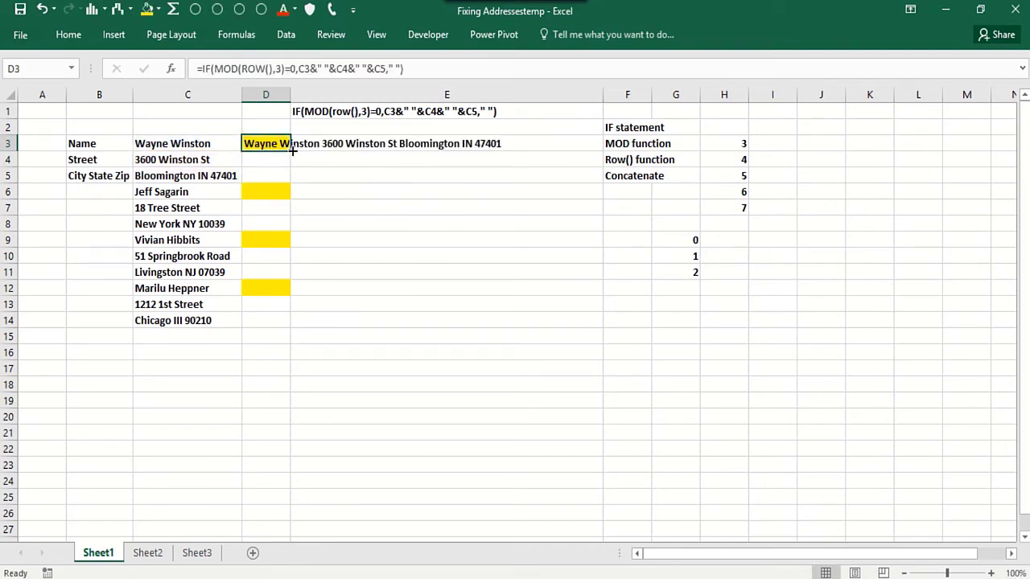
drag(290, 150, 285, 335)
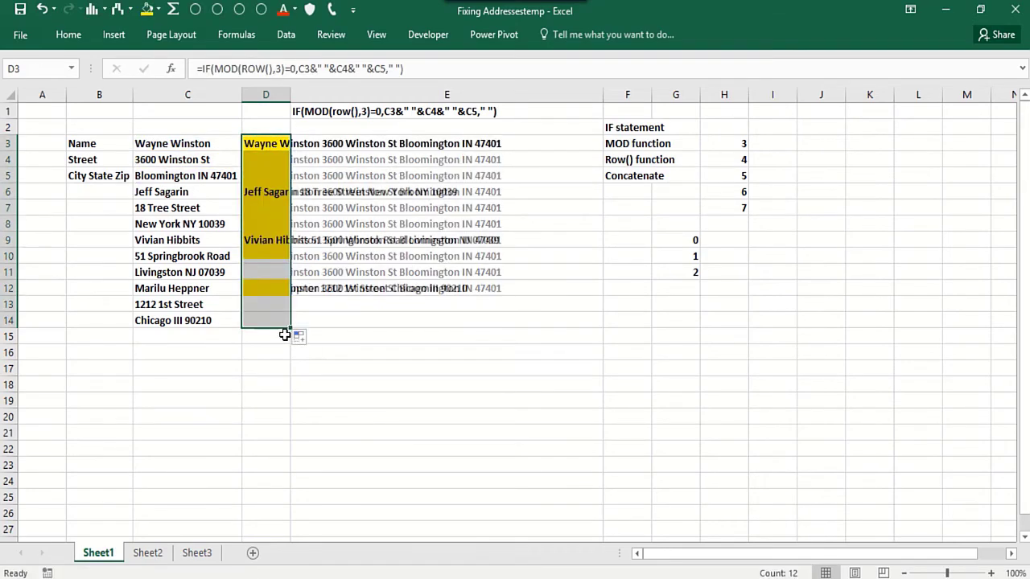
Check the copied formulas in D3, D6, D9, D14 and D12.
click(265, 149)
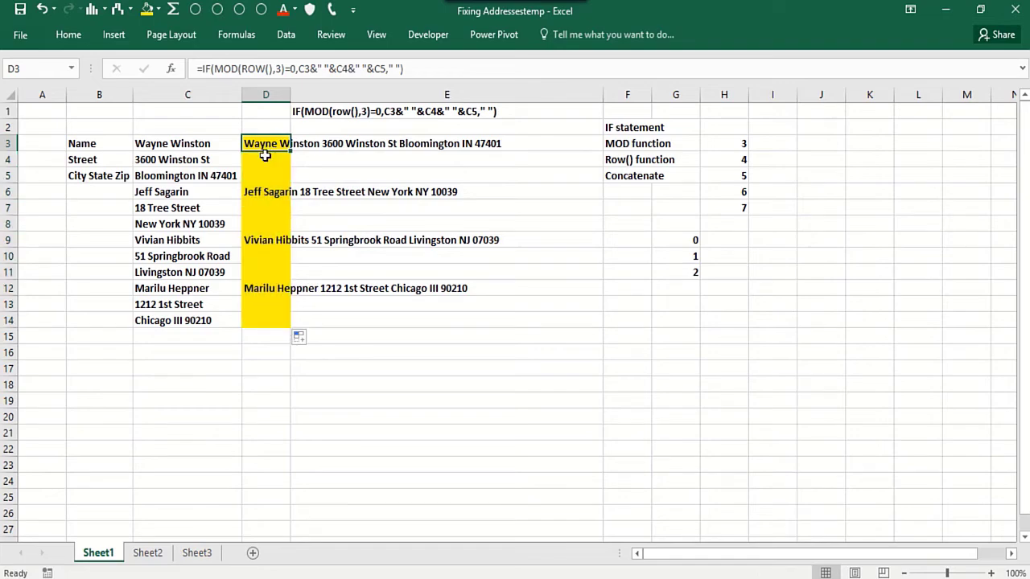
click(269, 195)
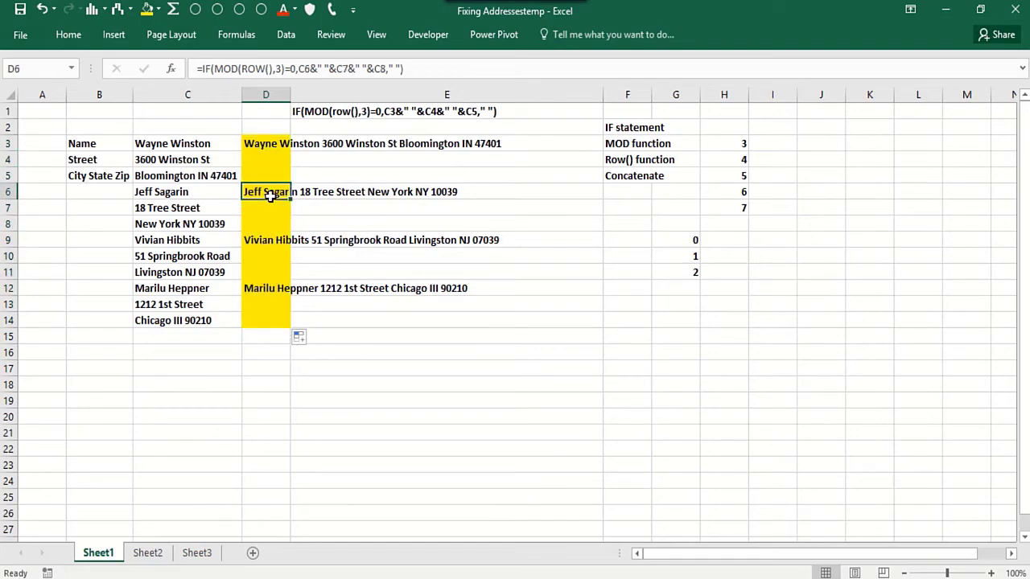
click(271, 240)
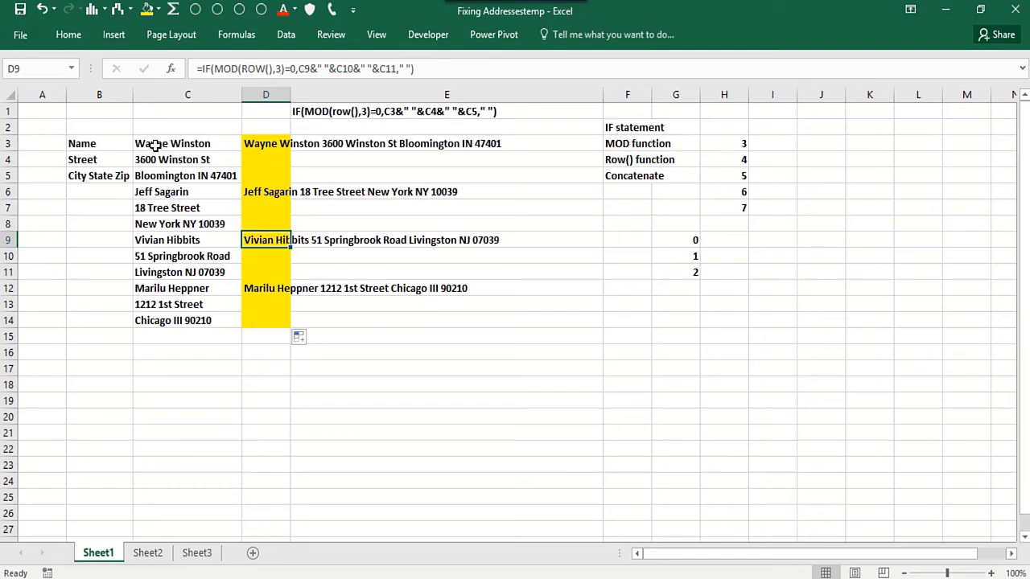
click(249, 322)
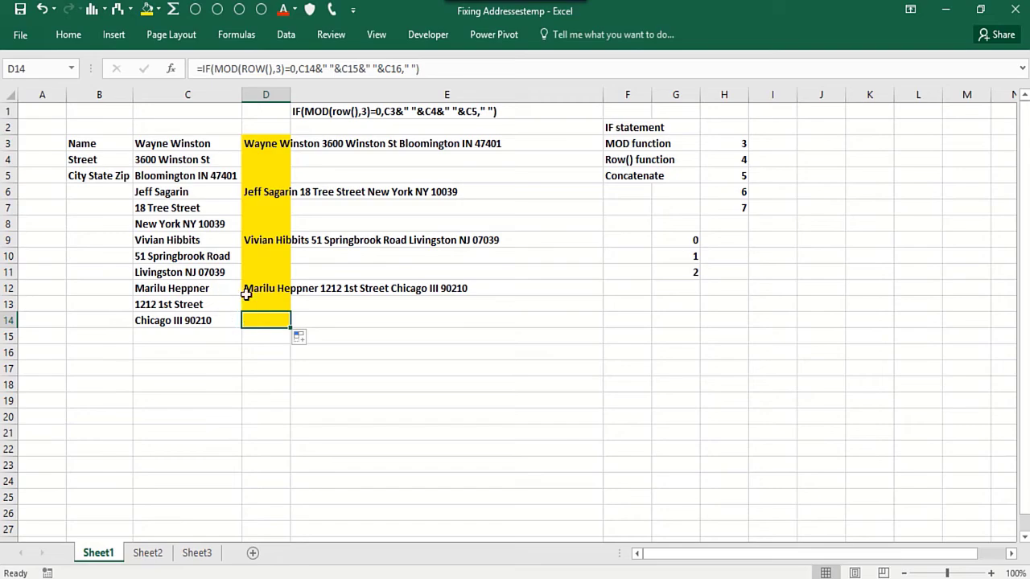
click(256, 290)
Leave the filled cells and bring up Chrome's Amazon search results for the author's books.
click(263, 325)
click(395, 373)
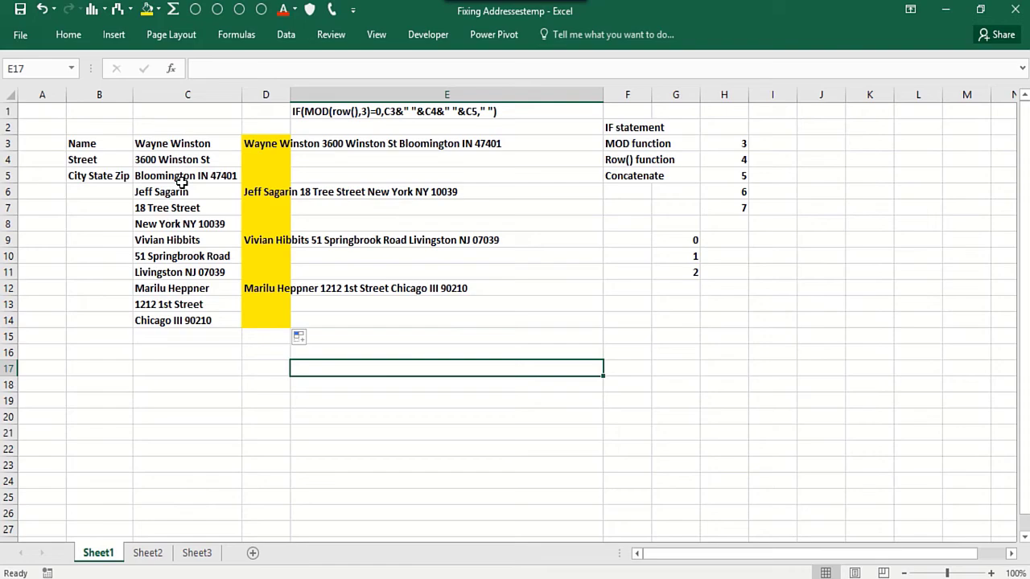
click(287, 450)
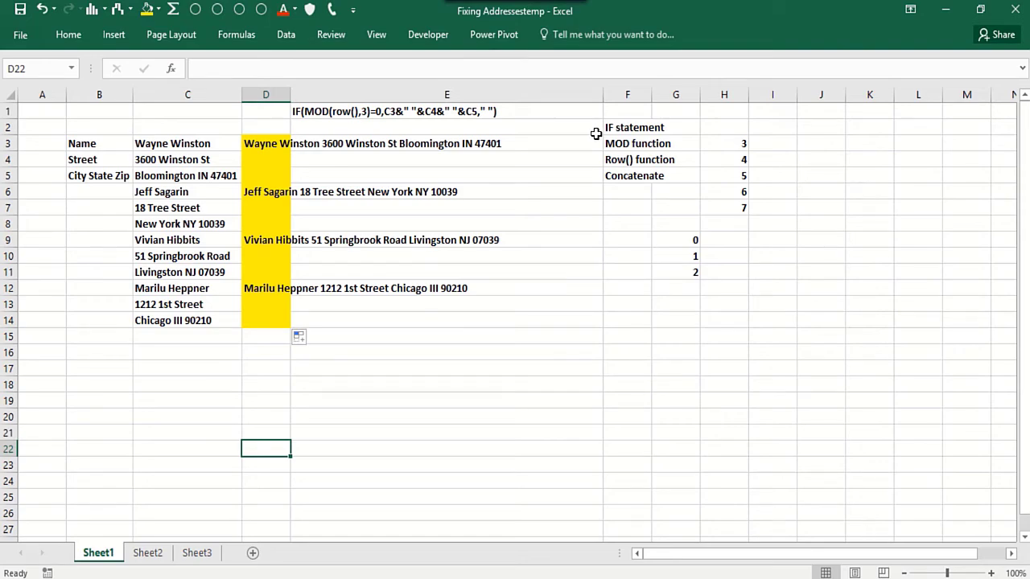
click(614, 253)
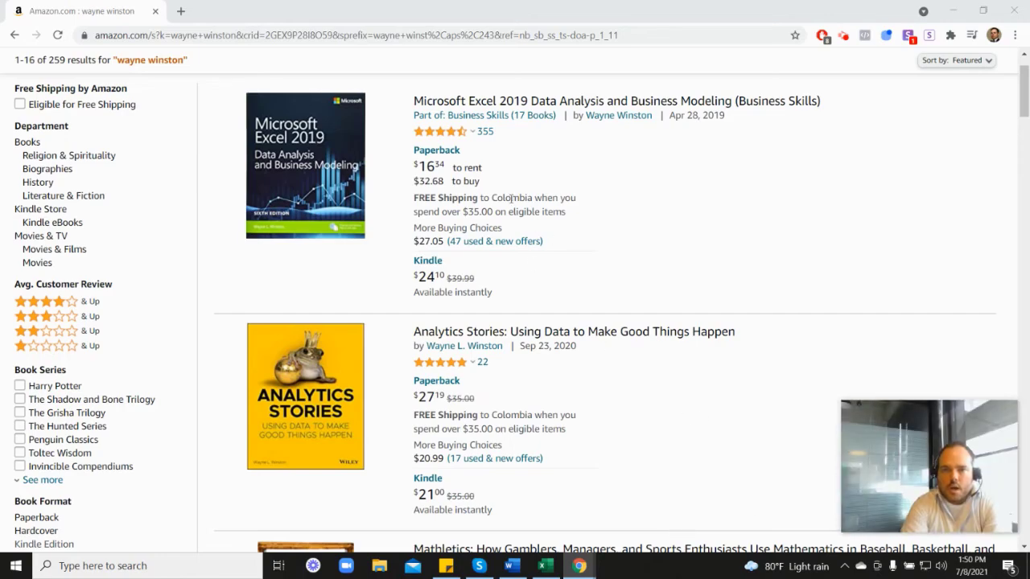
mouse_move(441, 139)
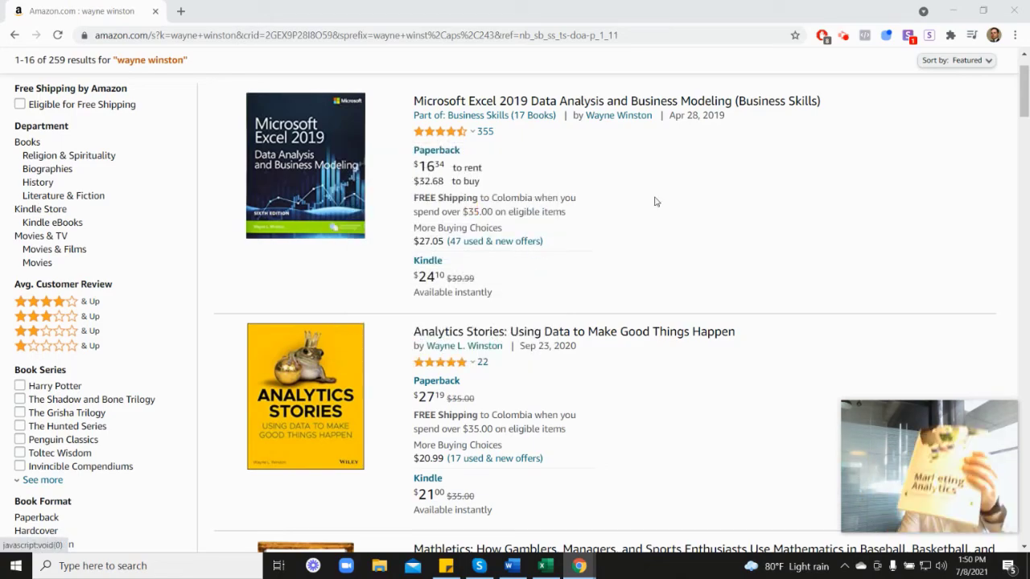
scroll(949, 327, down, 7)
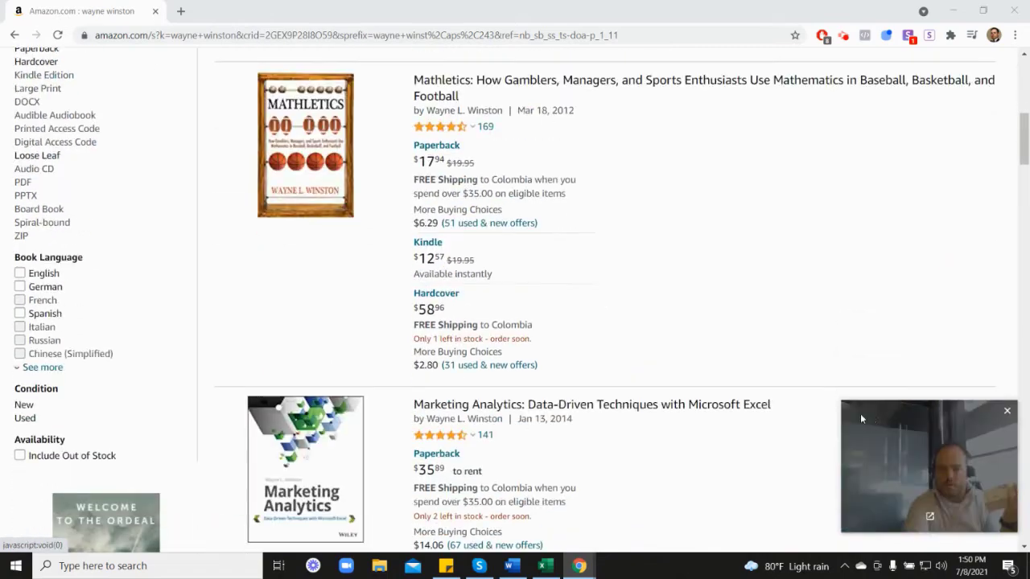
scroll(463, 391, down, 1)
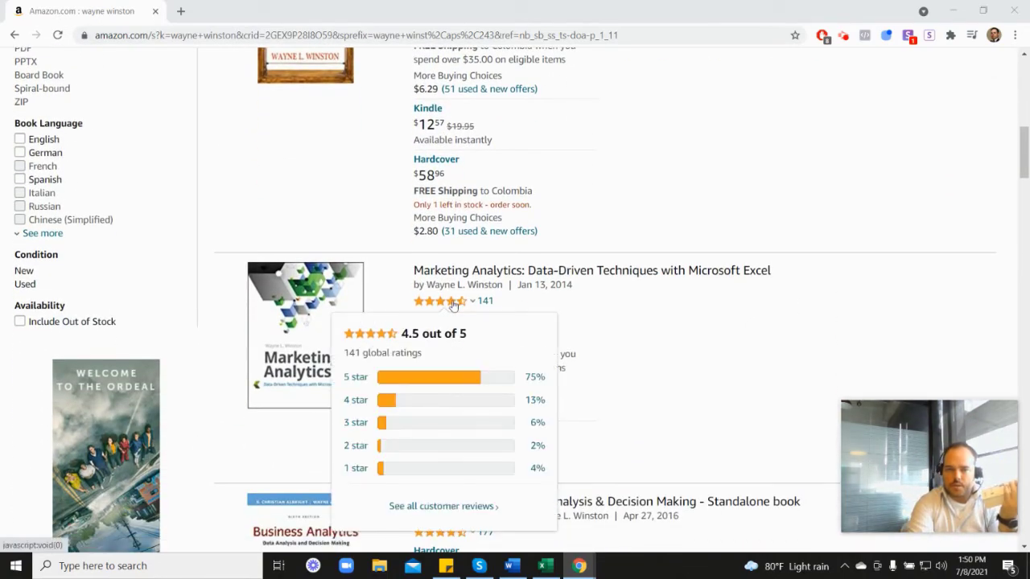
scroll(599, 305, up, 3)
scroll(599, 306, up, 3)
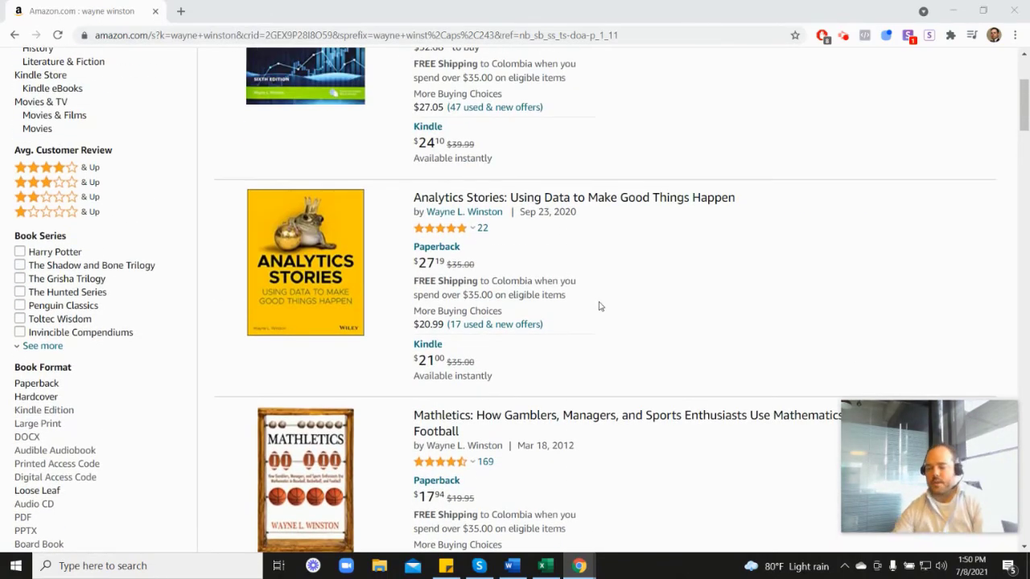